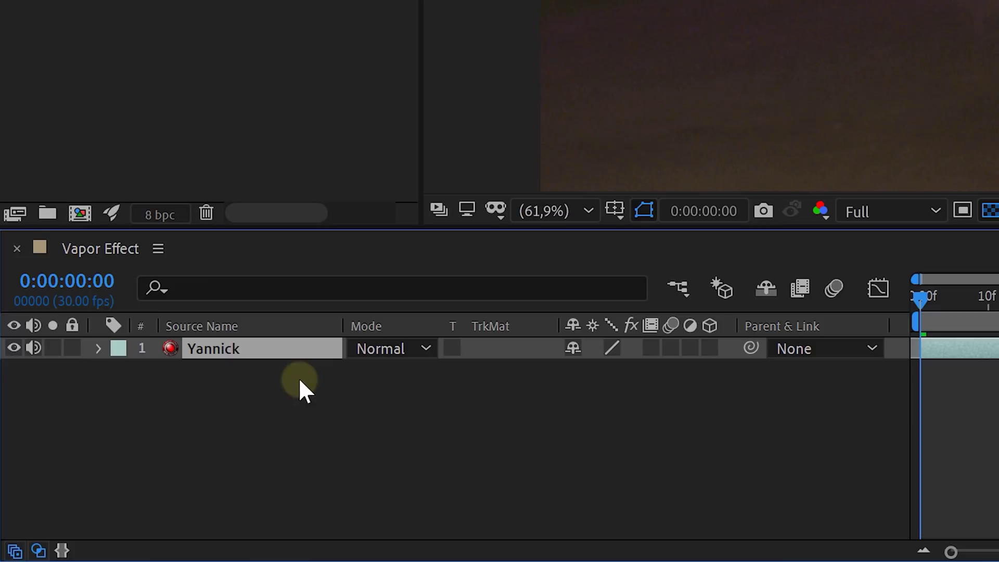
Add the Yannick clip to the Vapor Effect timeline, beneath the keyed Lorenzo layer
{"action": "mouse_move", "coordinate": [208, 335]}
{"action": "left_mouse_down"}
{"action": "mouse_move", "coordinate": [211, 354]}
{"action": "mouse_move", "coordinate": [208, 345]}
{"action": "left_mouse_up"}
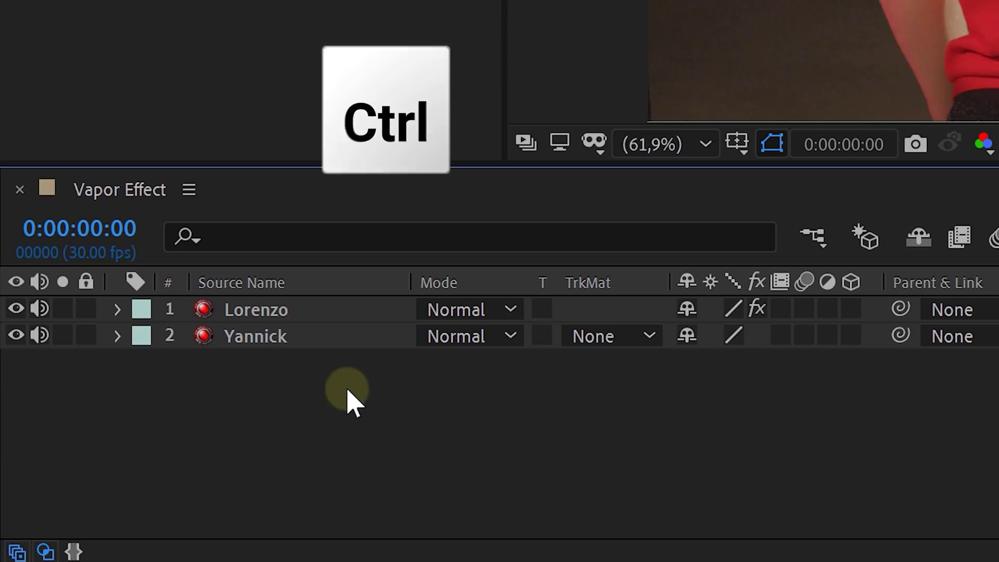
Duplicate Lorenzo, split the copy at the bat's impact, and delete its first half
{"action": "left_click", "coordinate": [301, 327]}
{"action": "key", "text": "ctrl+d"}
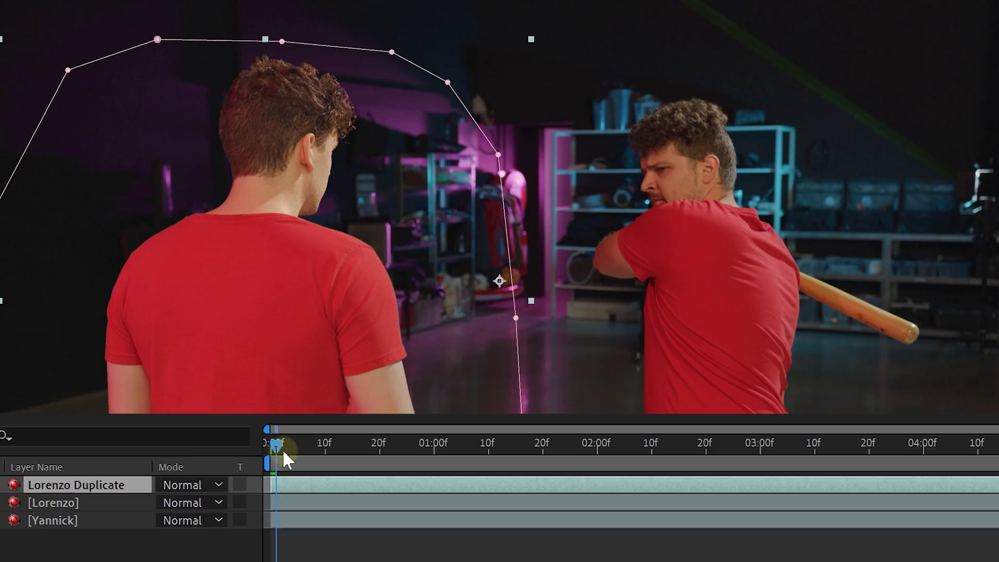
{"action": "left_click_drag", "start_coordinate": [283, 448], "coordinate": [675, 424]}
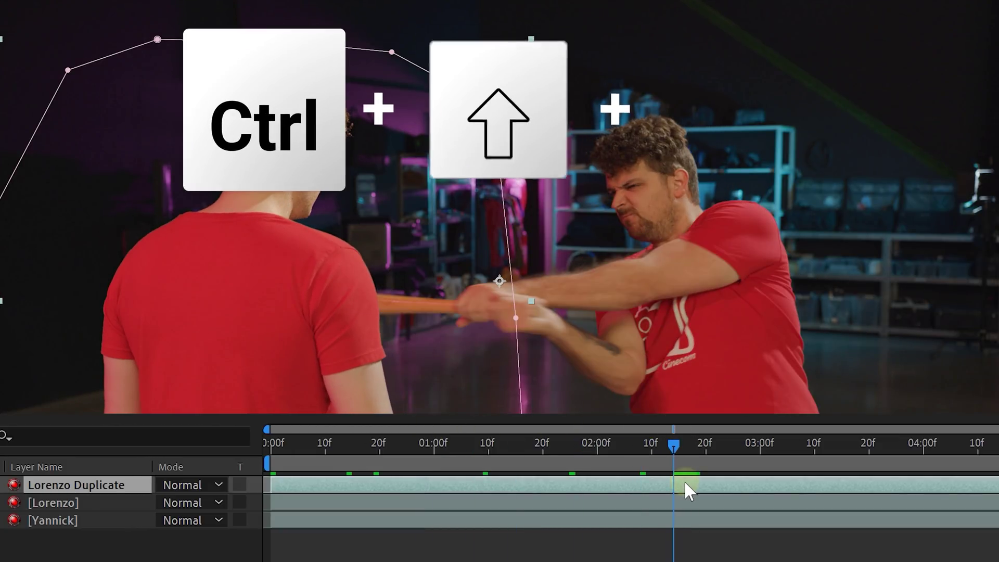
{"action": "key", "text": "ctrl+shift+d"}
{"action": "left_click", "coordinate": [658, 502]}
{"action": "key", "text": "Delete"}
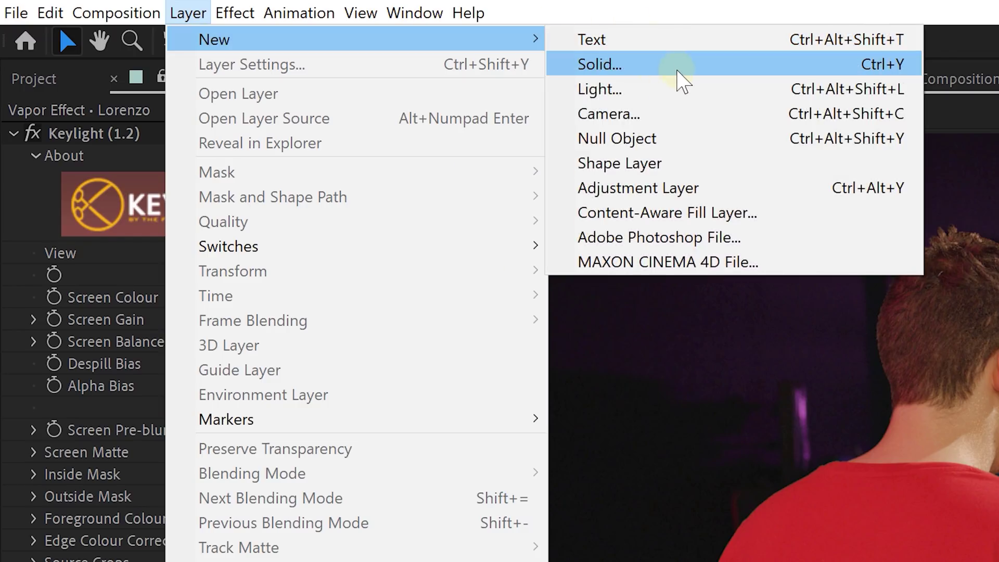
Create a new solid, trim it to start a few frames later, and apply Fractal Noise
{"action": "left_click", "coordinate": [679, 70]}
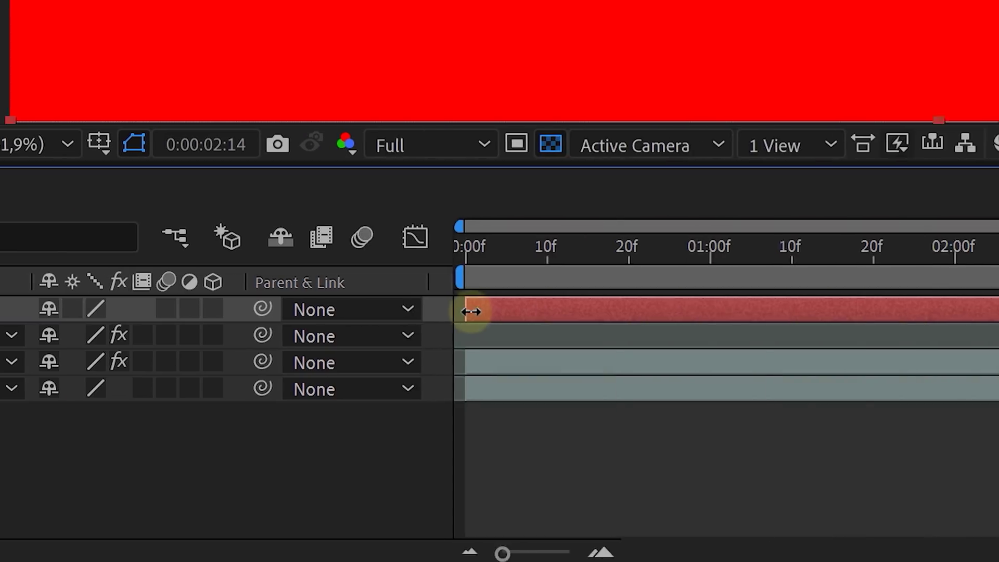
{"action": "left_click_drag", "start_coordinate": [472, 308], "coordinate": [591, 310]}
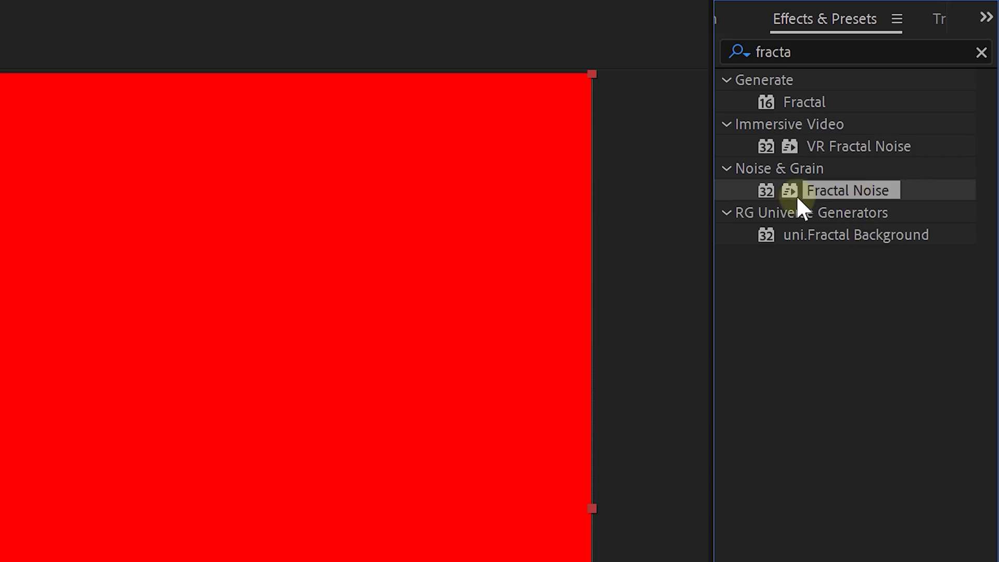
{"action": "left_click_drag", "start_coordinate": [865, 194], "coordinate": [239, 351]}
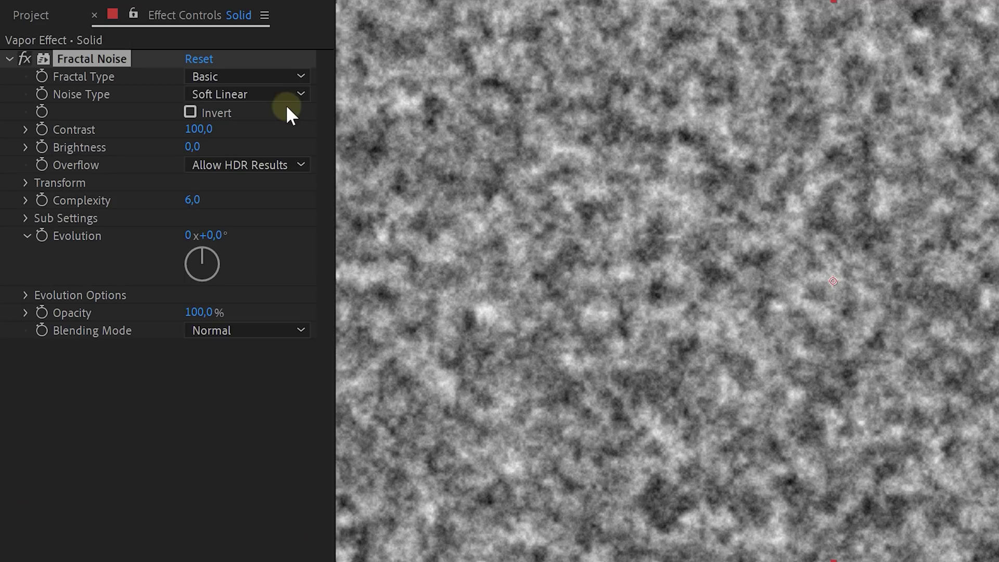
Set the noise to Smeary with scale about 381, lower brightness and higher contrast
{"action": "left_click", "coordinate": [280, 78]}
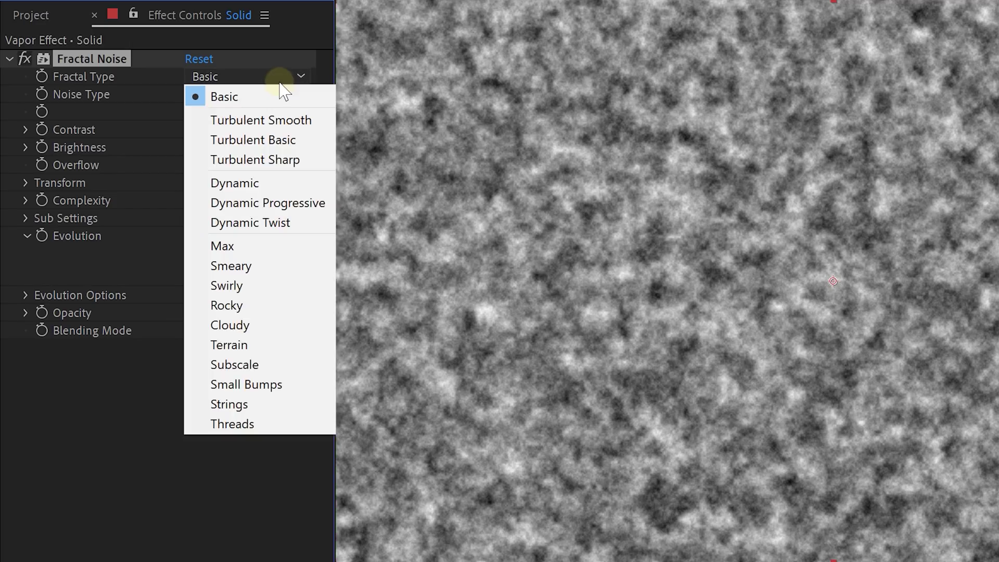
{"action": "left_click", "coordinate": [271, 265]}
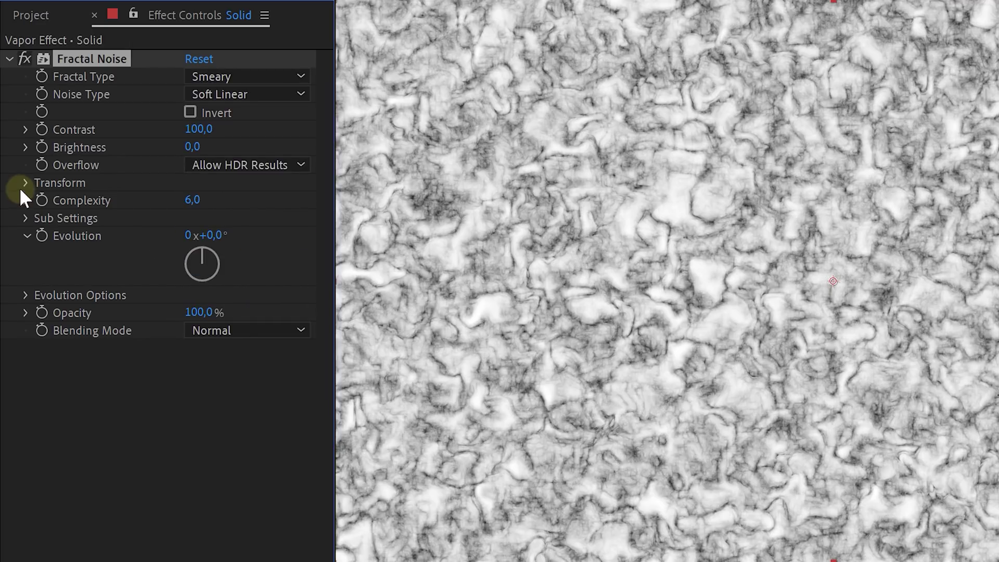
{"action": "left_click", "coordinate": [25, 183]}
{"action": "left_click_drag", "start_coordinate": [216, 236], "coordinate": [358, 44]}
{"action": "left_click_drag", "start_coordinate": [201, 151], "coordinate": [196, 127]}
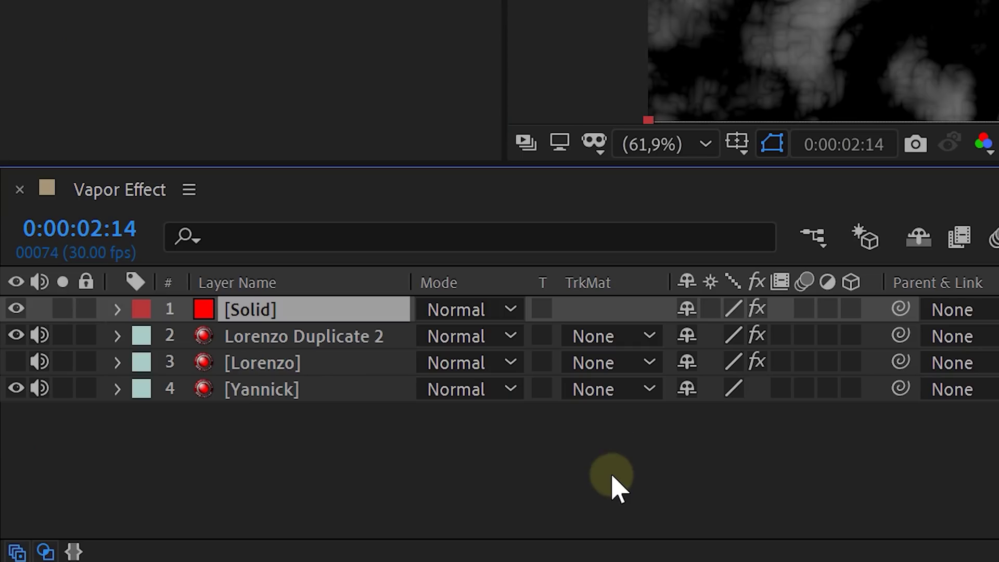
{"action": "left_click", "coordinate": [631, 337]}
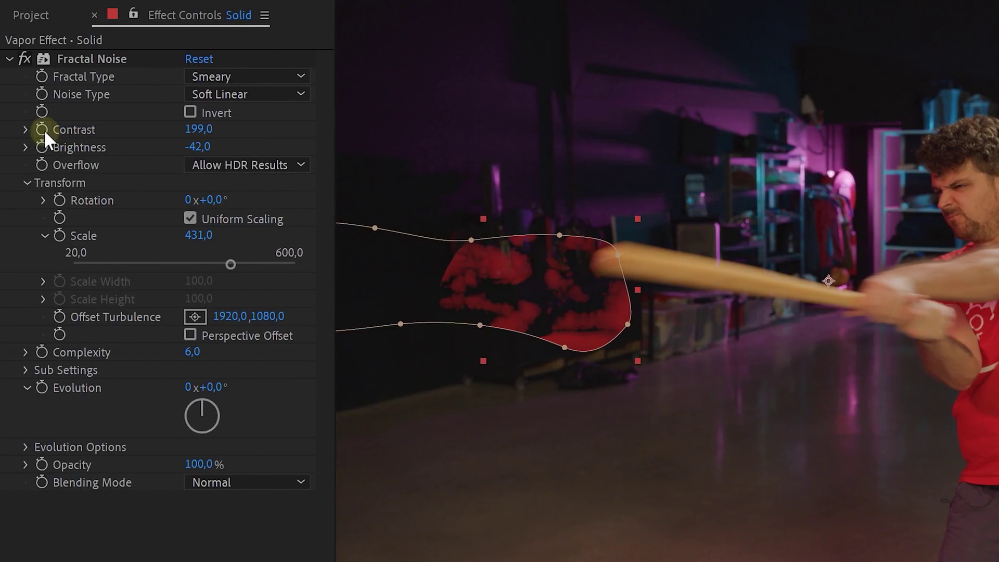
Keyframe the noise Contrast and Brightness, lowering Contrast to 88 and Brightness to -25
{"action": "left_click", "coordinate": [43, 127]}
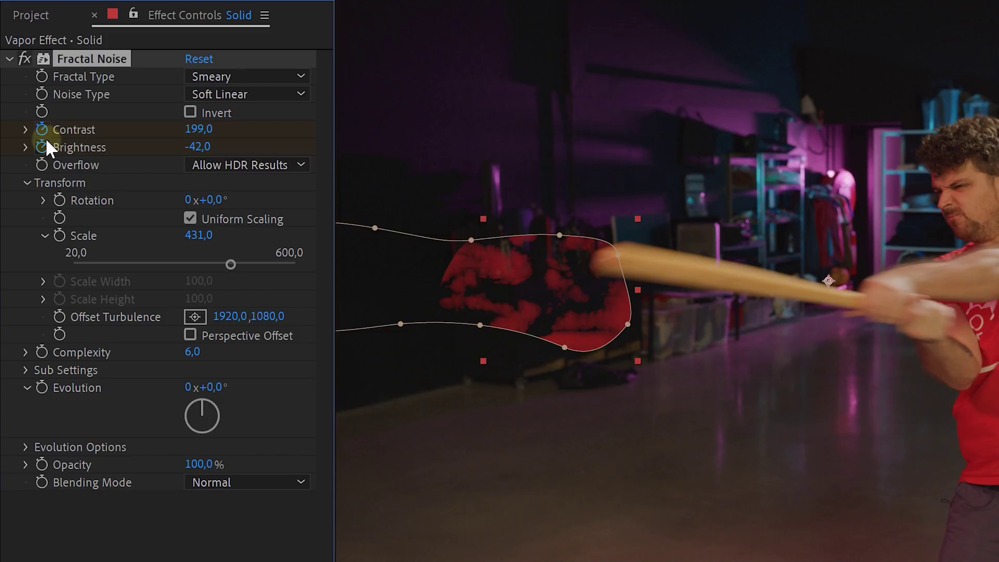
{"action": "left_click", "coordinate": [45, 144]}
{"action": "left_click", "coordinate": [203, 127]}
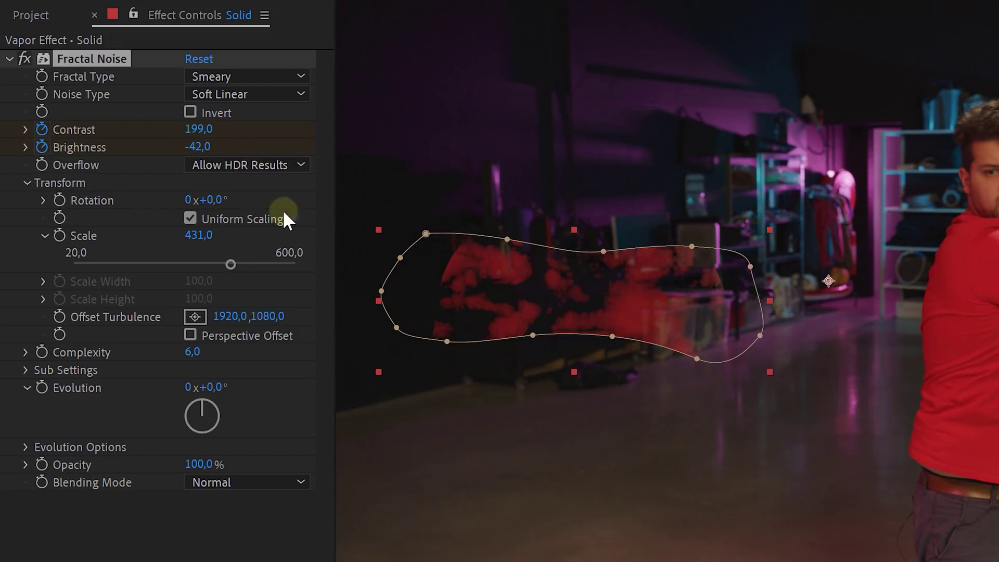
{"action": "left_click_drag", "start_coordinate": [197, 128], "coordinate": [111, 127]}
{"action": "left_click_drag", "start_coordinate": [197, 146], "coordinate": [220, 146]}
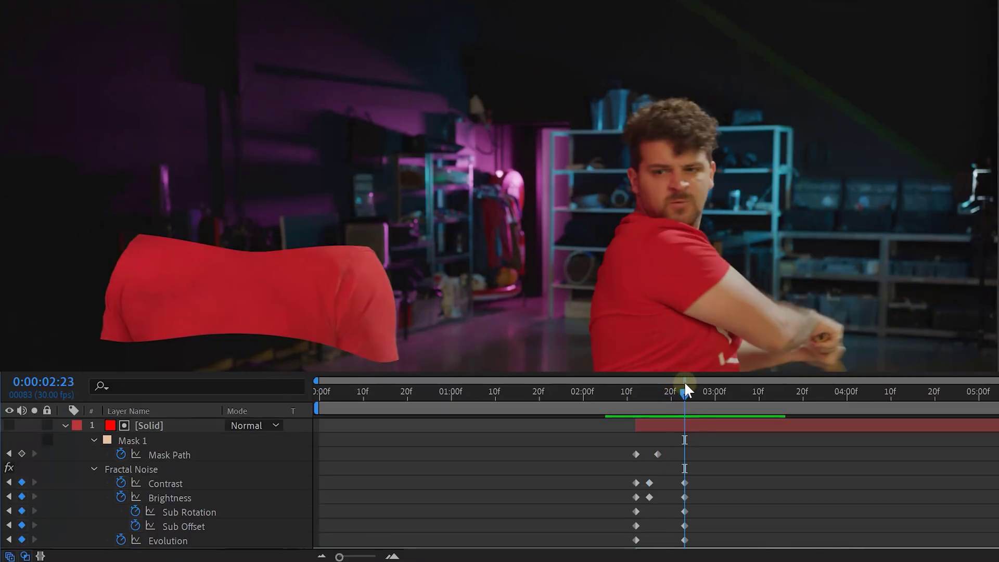
Give the first column of noise keyframes Easy Ease Out
{"action": "left_click_drag", "start_coordinate": [89, 357], "coordinate": [121, 464]}
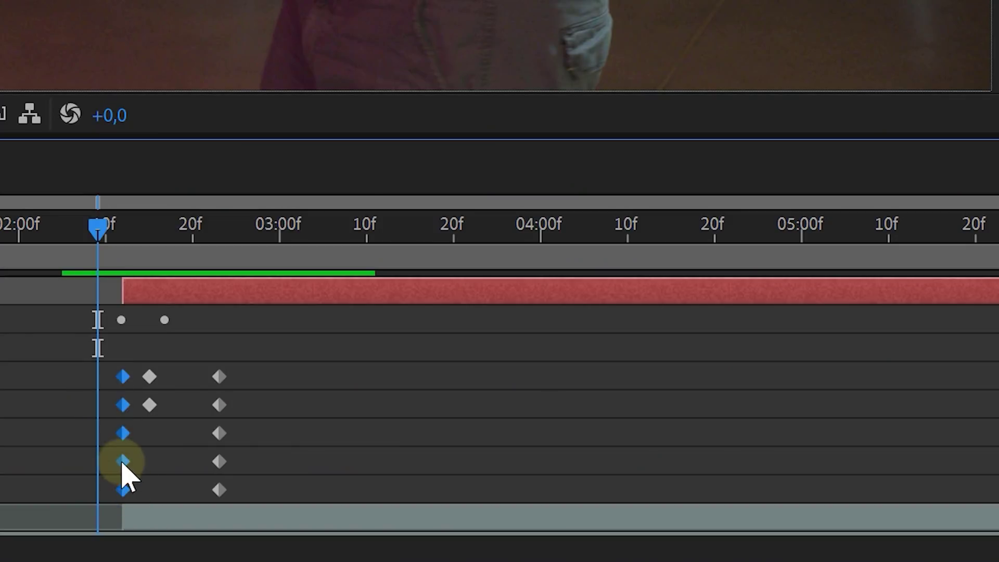
{"action": "right_click", "coordinate": [122, 460]}
{"action": "mouse_move", "coordinate": [154, 453]}
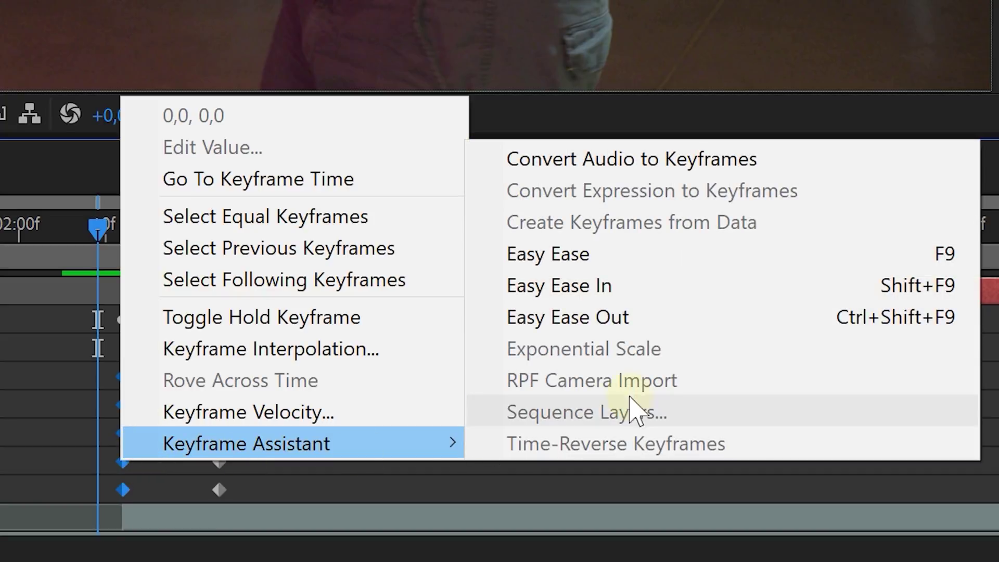
{"action": "left_click", "coordinate": [598, 317]}
Ease a second group of keyframes and toggle the original Lorenzo layer off and on to compare
{"action": "left_click_drag", "start_coordinate": [357, 357], "coordinate": [216, 512]}
{"action": "right_click", "coordinate": [221, 462]}
{"action": "mouse_move", "coordinate": [396, 440]}
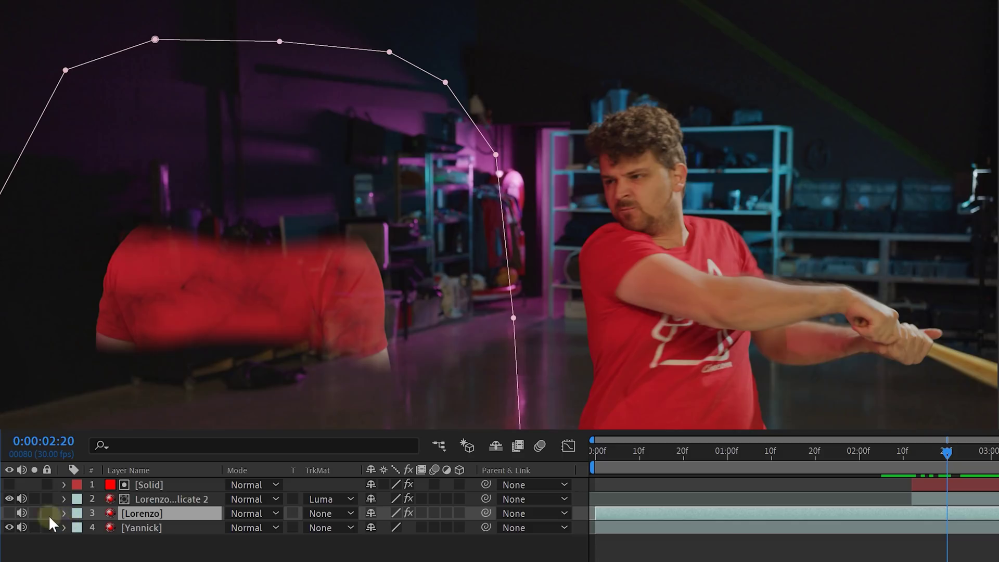
{"action": "left_click", "coordinate": [12, 510]}
{"action": "left_click", "coordinate": [11, 511]}
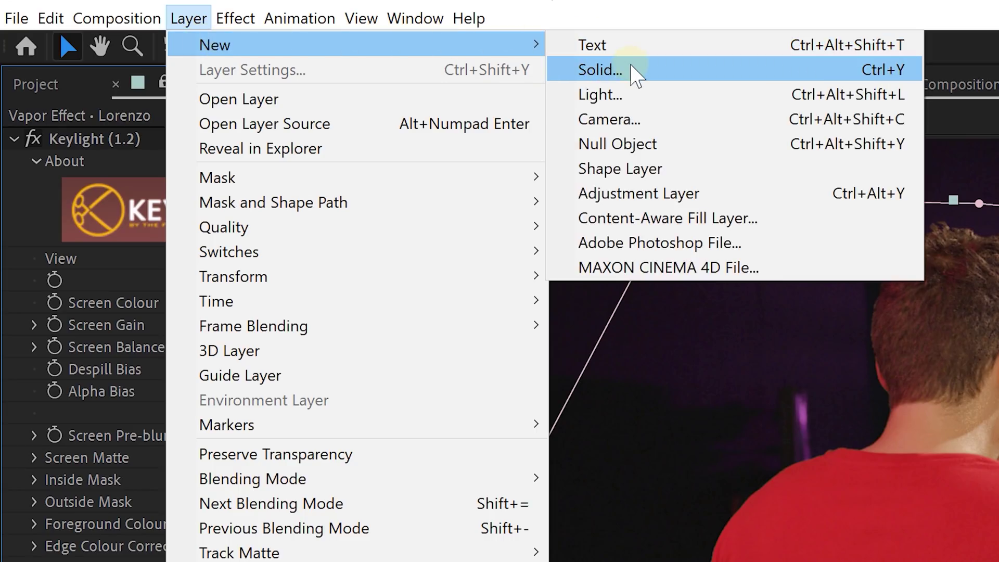
Add Solid 2 below the duplicate layer and widen its mask across the torso
{"action": "left_click", "coordinate": [636, 72]}
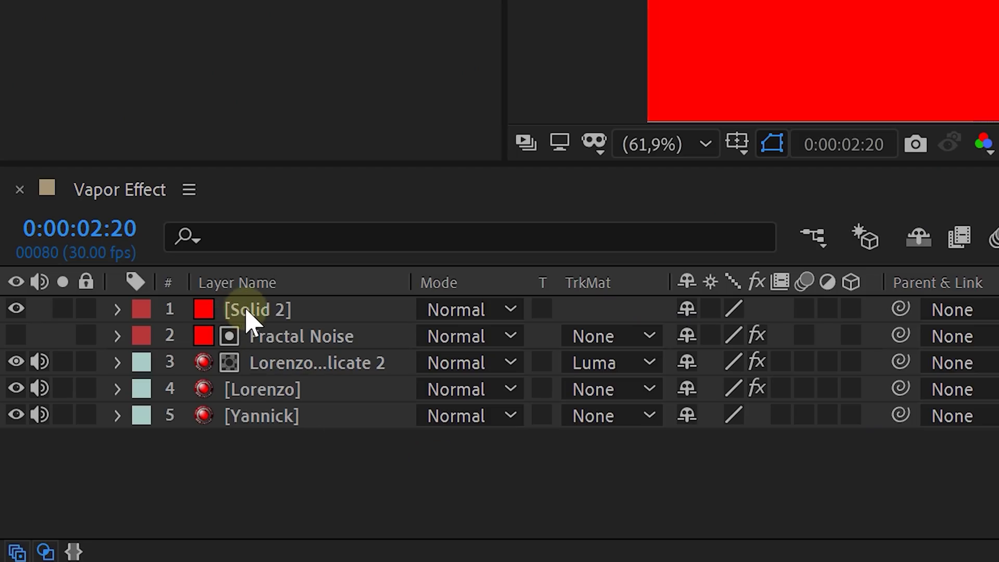
{"action": "left_click_drag", "start_coordinate": [249, 320], "coordinate": [253, 379]}
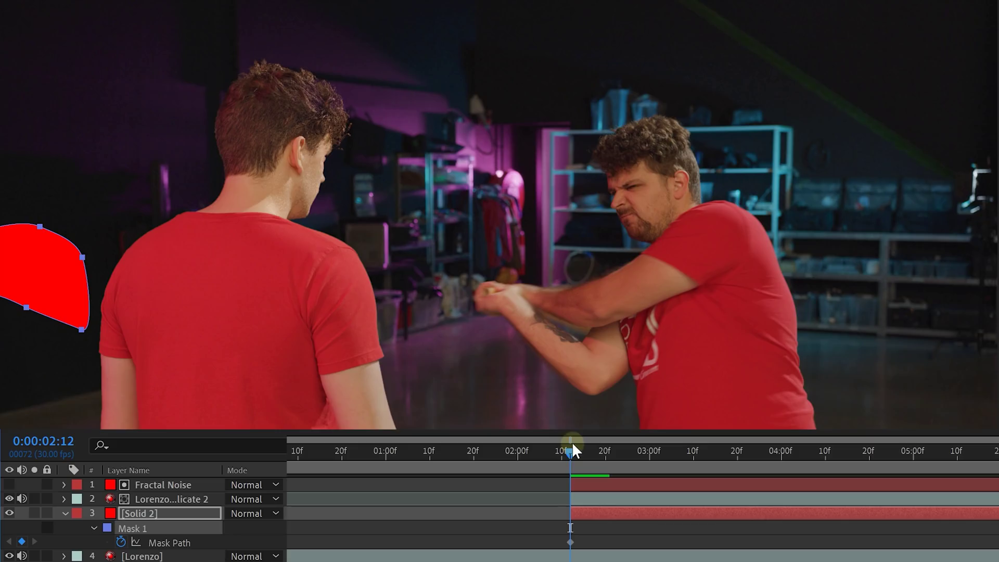
{"action": "left_click_drag", "start_coordinate": [573, 442], "coordinate": [591, 445]}
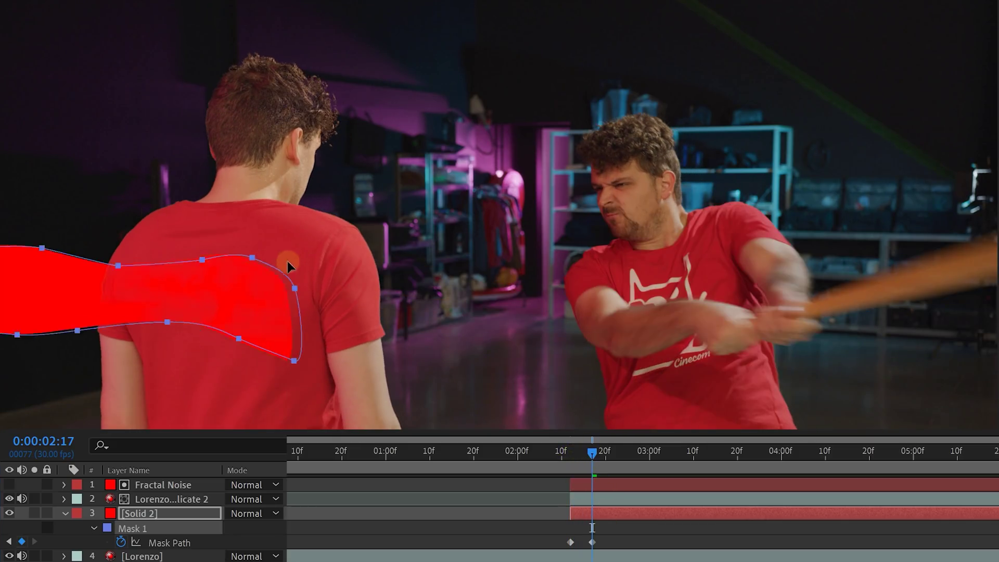
{"action": "left_click_drag", "start_coordinate": [287, 261], "coordinate": [355, 254]}
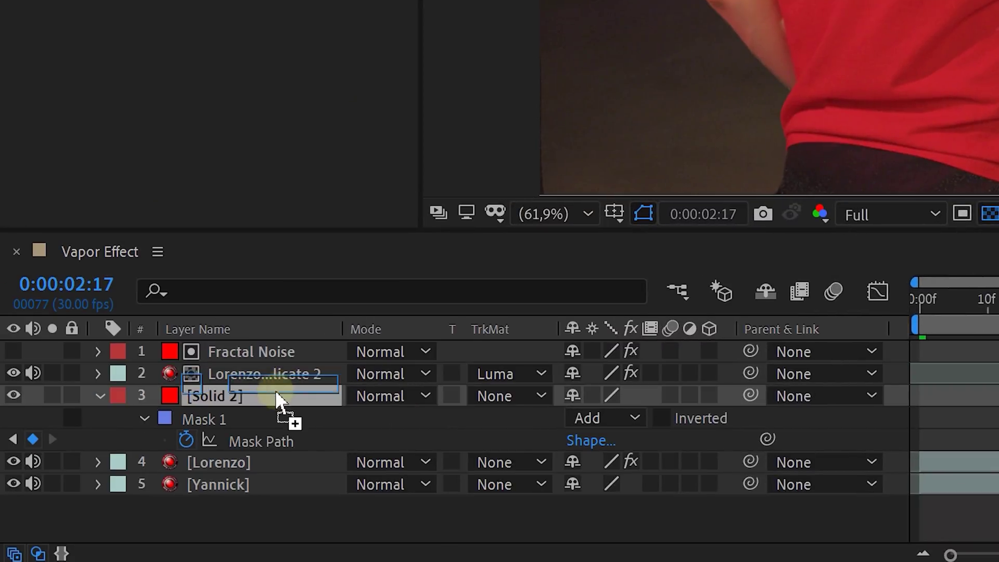
Apply Roughen Edges to Solid 2 with the Spiky edge type
{"action": "left_click_drag", "start_coordinate": [275, 389], "coordinate": [265, 392]}
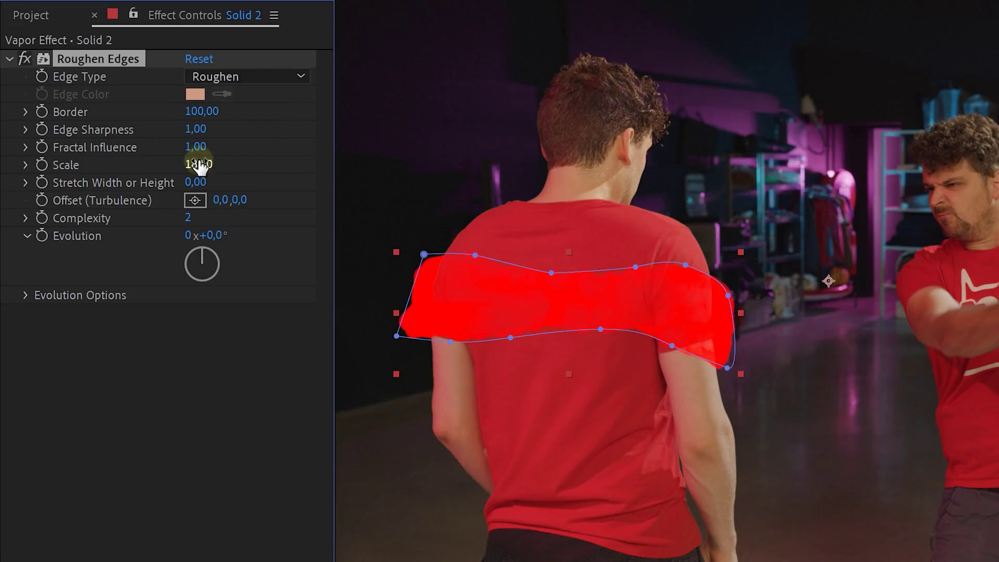
{"action": "left_click", "coordinate": [244, 77]}
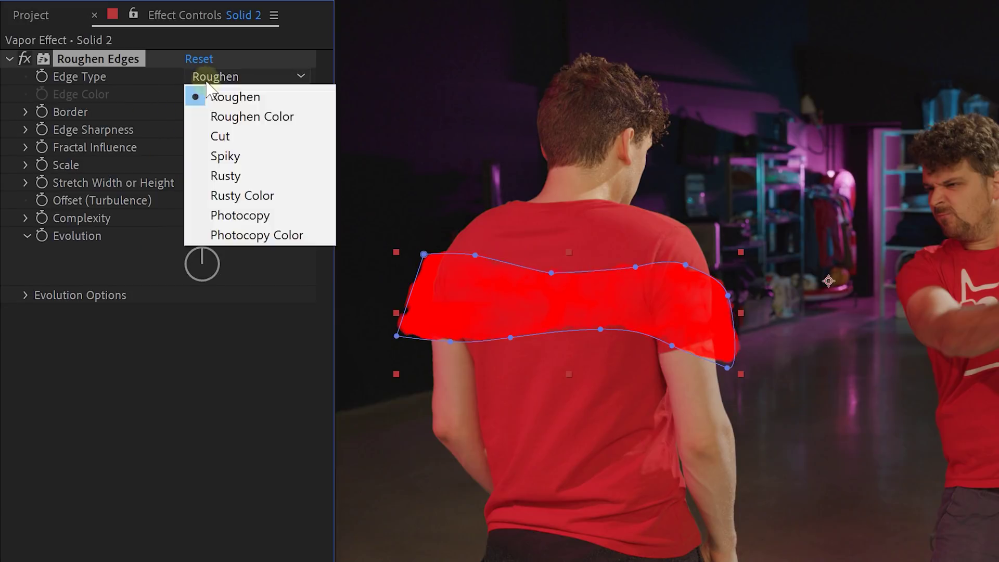
{"action": "left_click", "coordinate": [198, 157]}
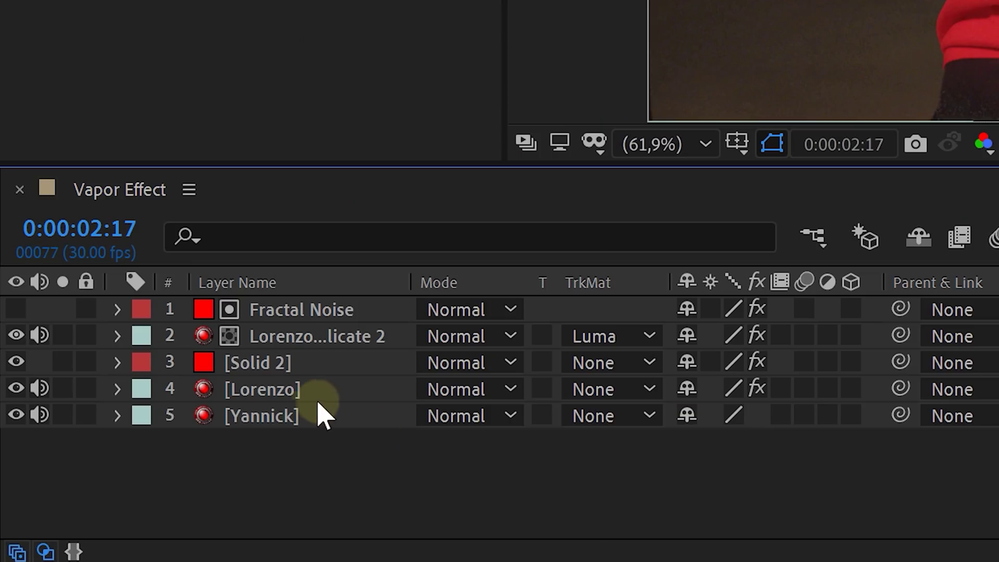
{"action": "left_click", "coordinate": [333, 396]}
{"action": "left_click", "coordinate": [618, 397]}
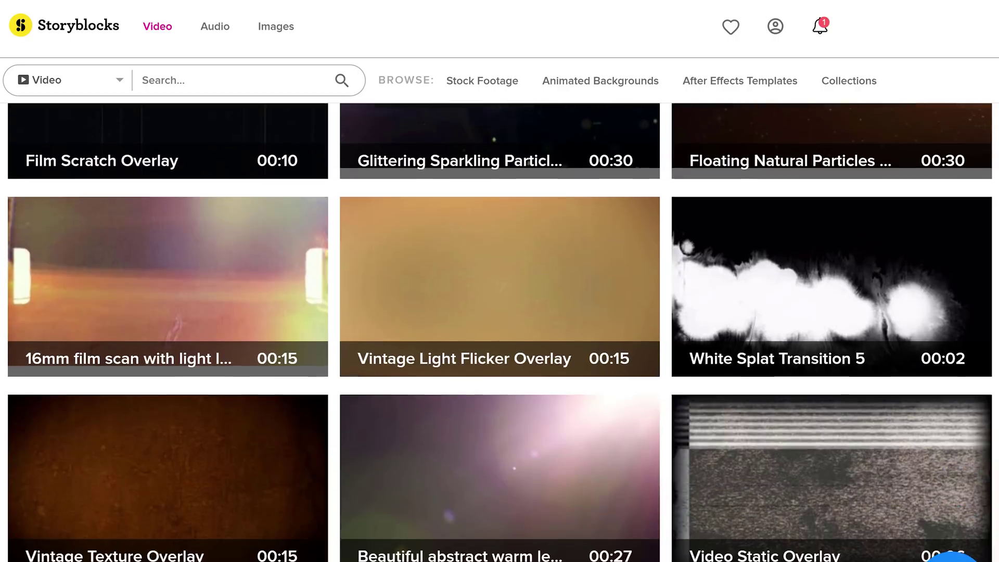
Scroll the After Effects Templates grid and download the Universal Text Intro template
{"action": "scroll", "coordinate": [499, 333], "scroll_direction": "down", "scroll_amount": 3}
{"action": "scroll", "coordinate": [499, 333], "scroll_direction": "down", "scroll_amount": 13}
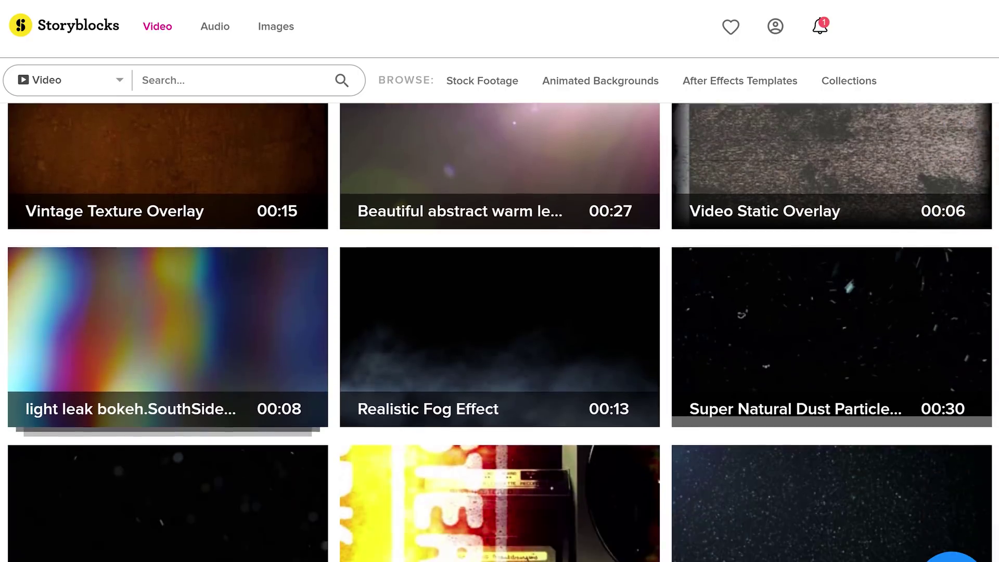
{"action": "scroll", "coordinate": [499, 333], "scroll_direction": "down", "scroll_amount": 13}
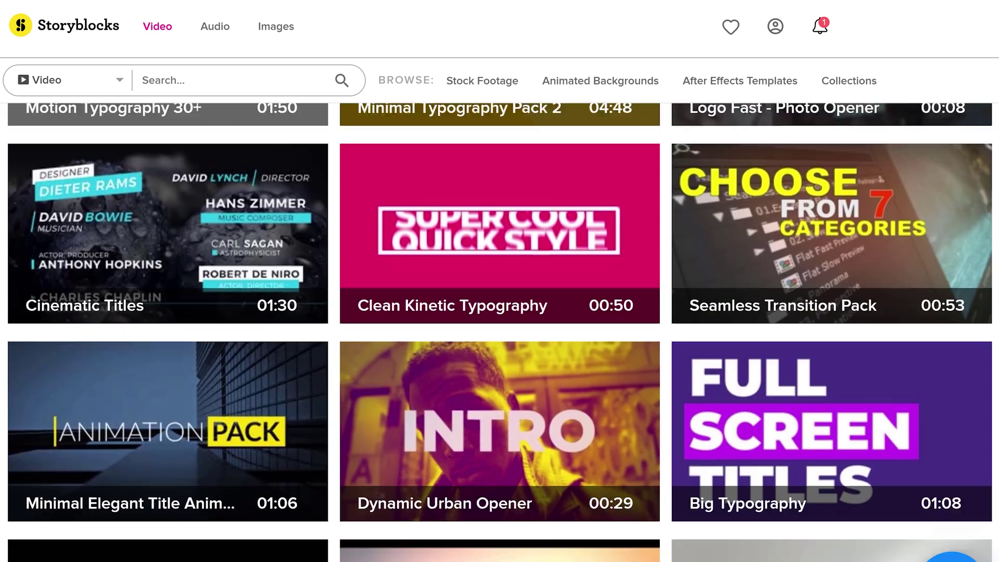
{"action": "scroll", "coordinate": [499, 333], "scroll_direction": "down", "scroll_amount": 13}
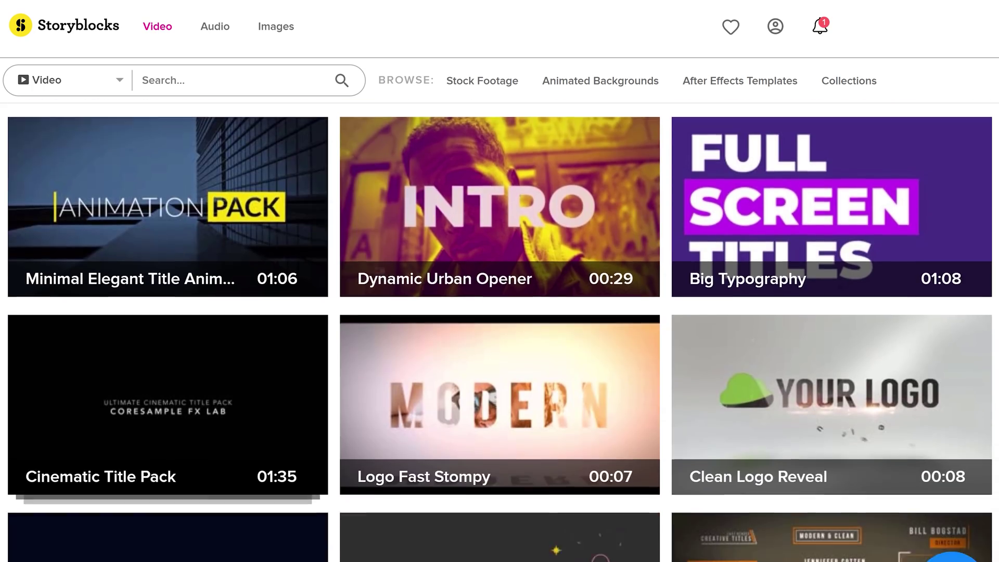
{"action": "scroll", "coordinate": [500, 333], "scroll_direction": "down", "scroll_amount": 17}
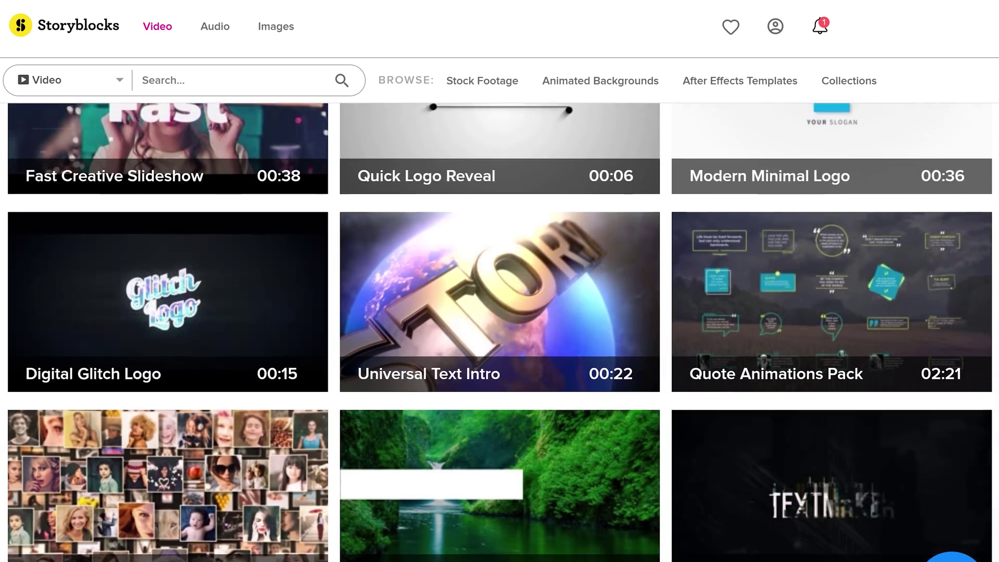
{"action": "scroll", "coordinate": [499, 333], "scroll_direction": "down", "scroll_amount": 13}
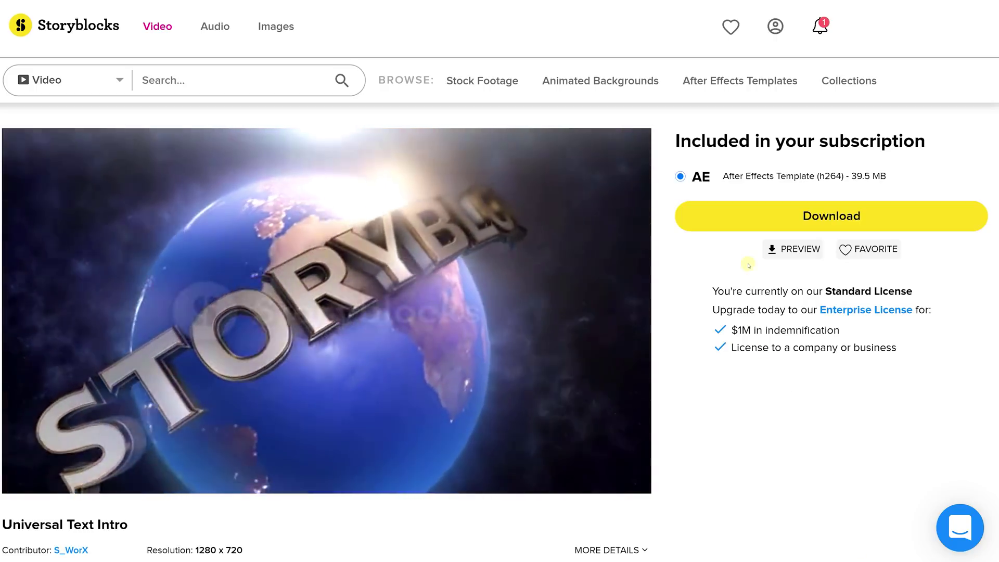
{"action": "left_click", "coordinate": [812, 217]}
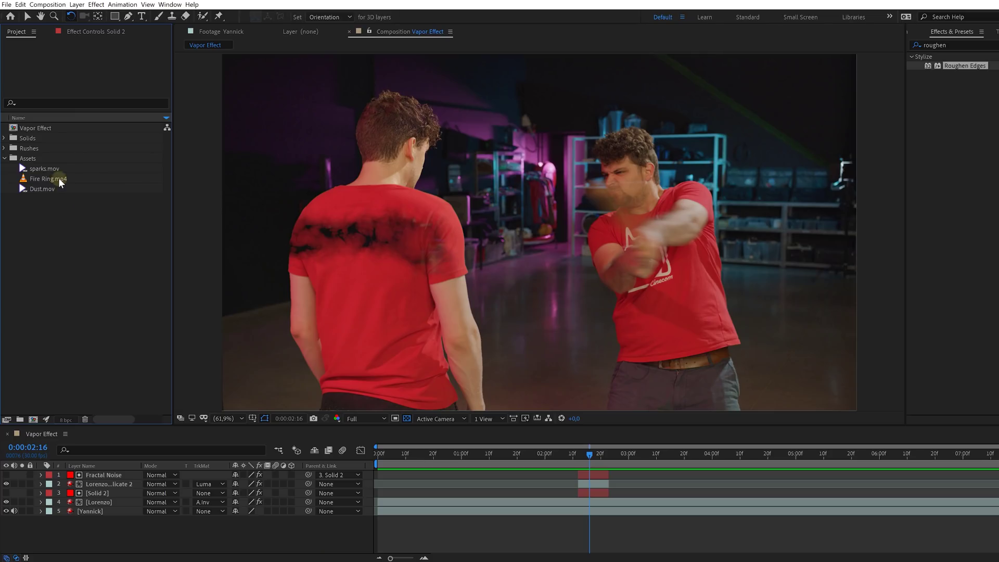
Place Fire Ring.mp4 above the bottom layer and set its blend mode to Add
{"action": "left_click_drag", "start_coordinate": [59, 178], "coordinate": [99, 495]}
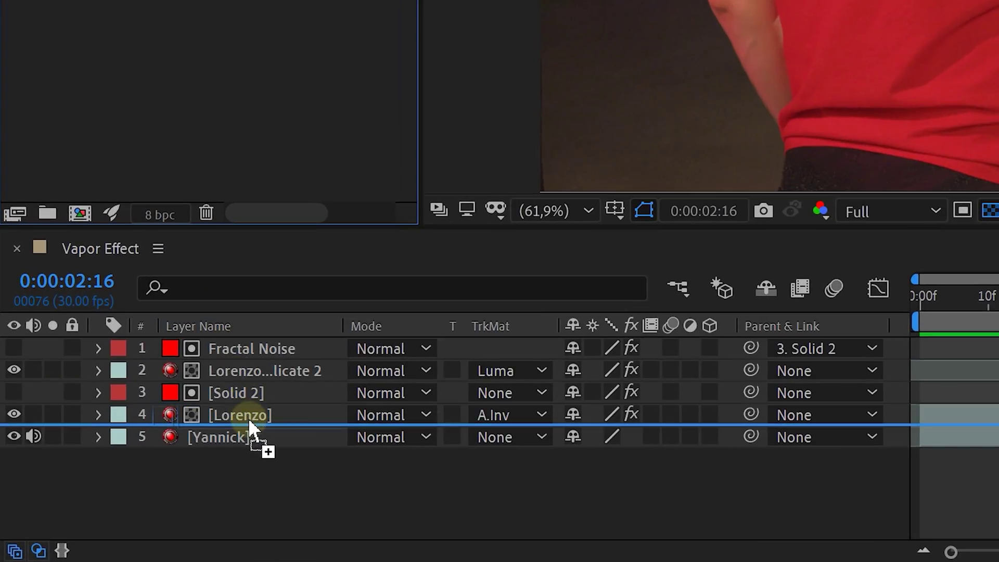
{"action": "left_click_drag", "start_coordinate": [248, 417], "coordinate": [248, 417]}
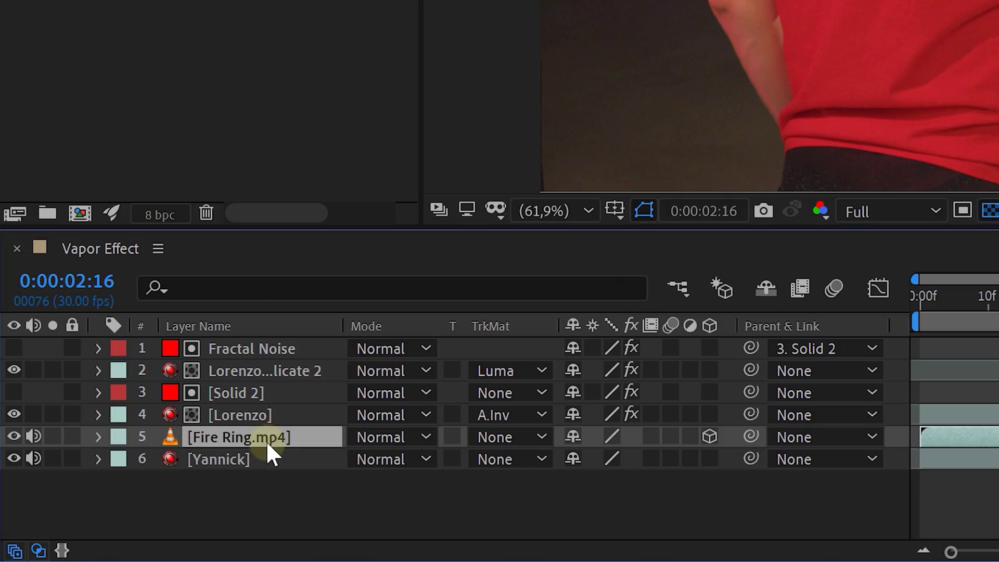
{"action": "left_click", "coordinate": [385, 437]}
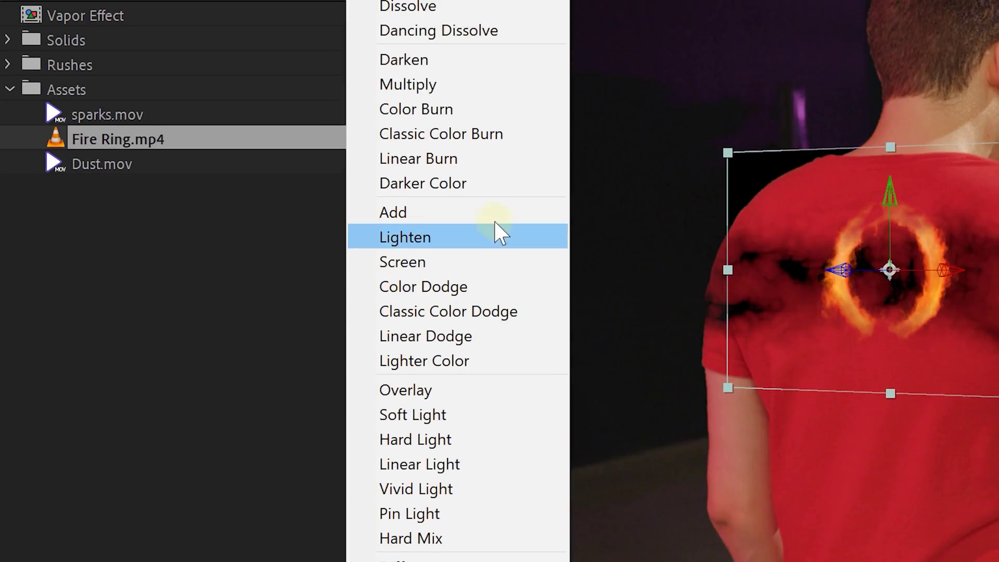
{"action": "left_click", "coordinate": [495, 214]}
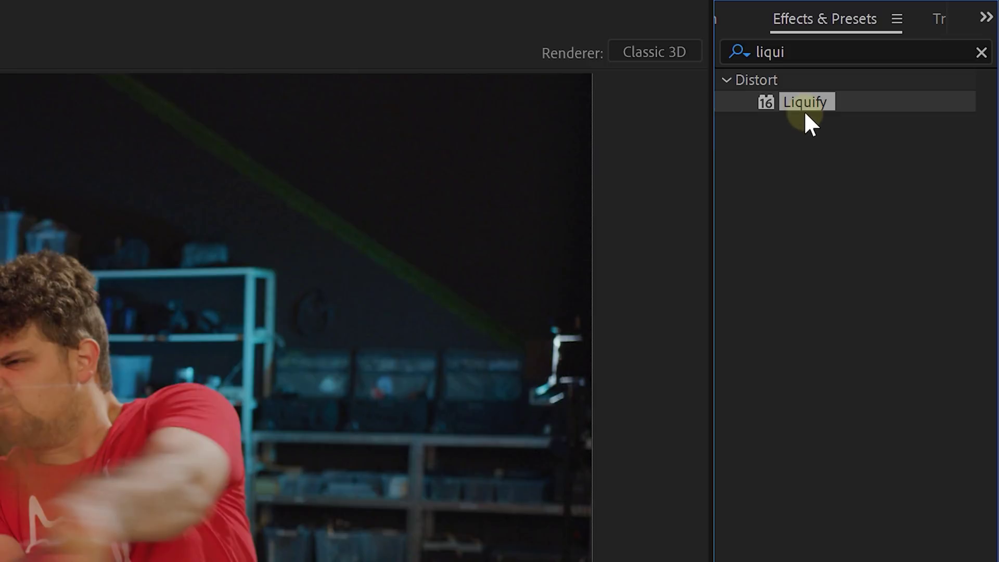
Apply Liquify to Fire Ring.mp4, keyframe its Distortion Mesh, and select the Warp tool
{"action": "left_click_drag", "start_coordinate": [830, 111], "coordinate": [0, 561]}
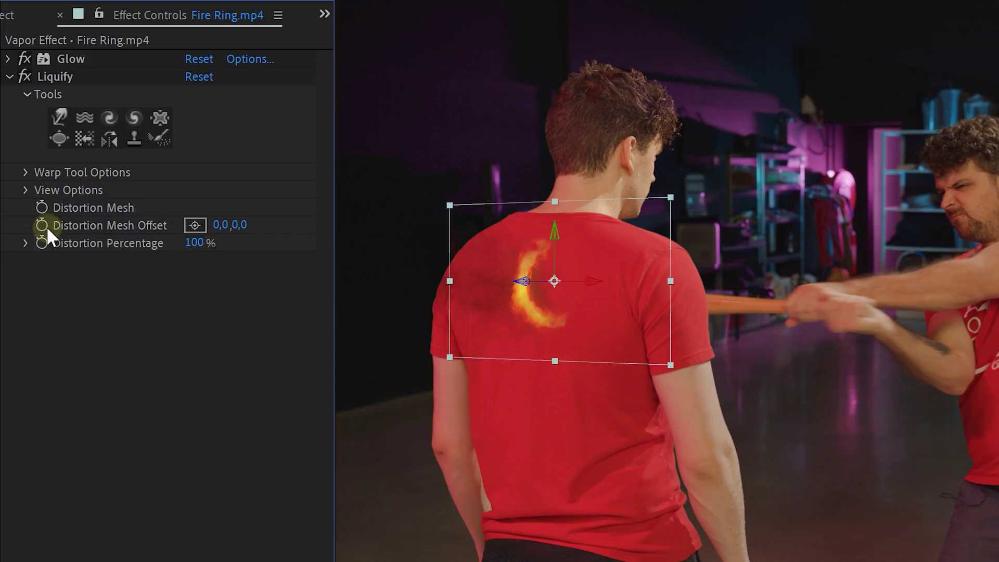
{"action": "left_click", "coordinate": [40, 208]}
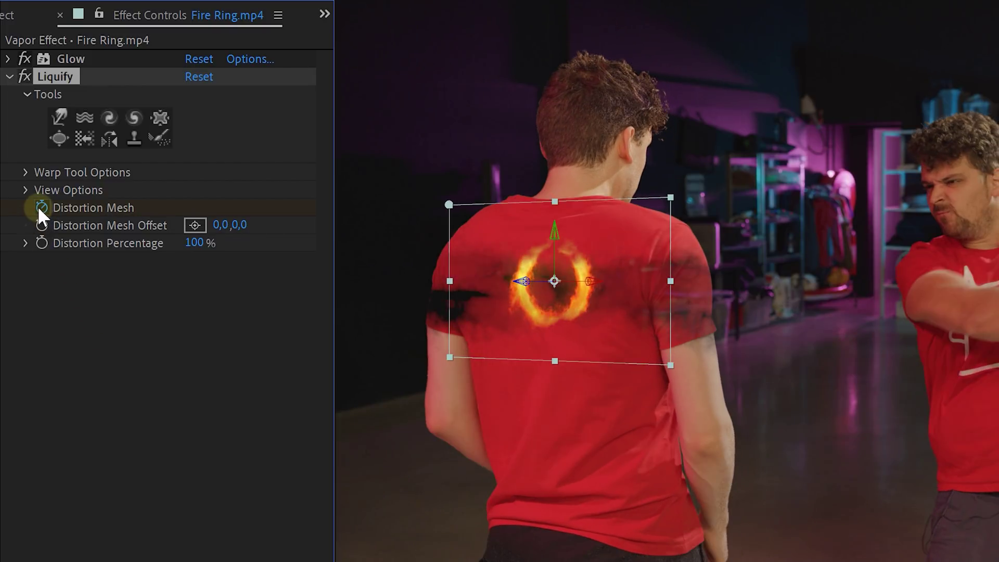
{"action": "left_click", "coordinate": [56, 120]}
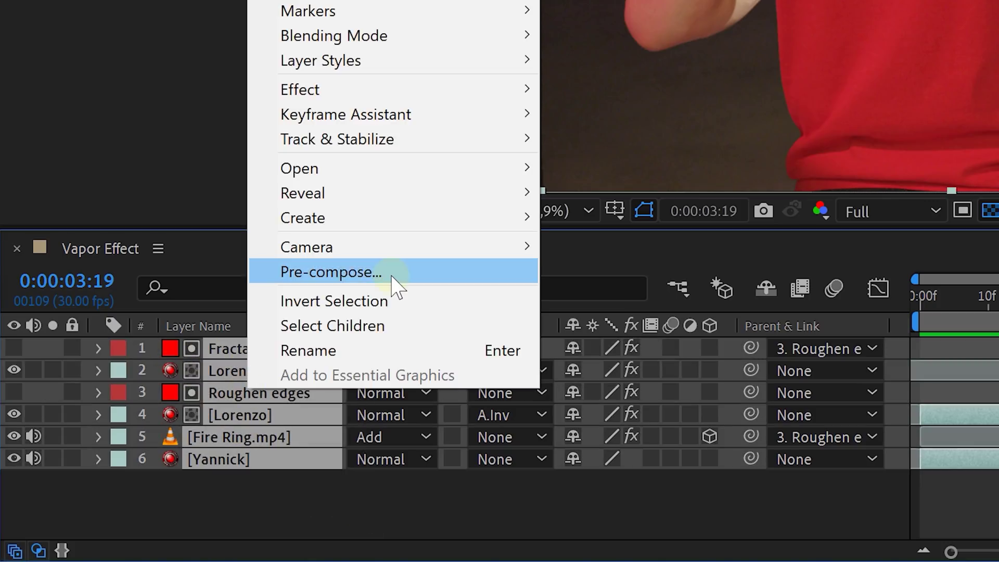
Pre-compose all the Vapor Effect layers into one precomp and duplicate it
{"action": "left_click", "coordinate": [393, 287]}
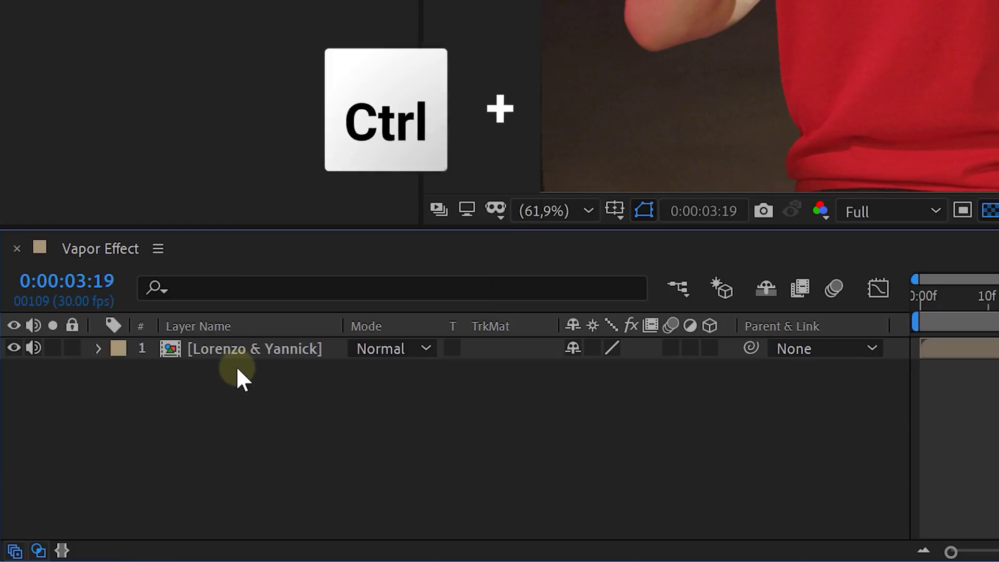
{"action": "left_click", "coordinate": [239, 350]}
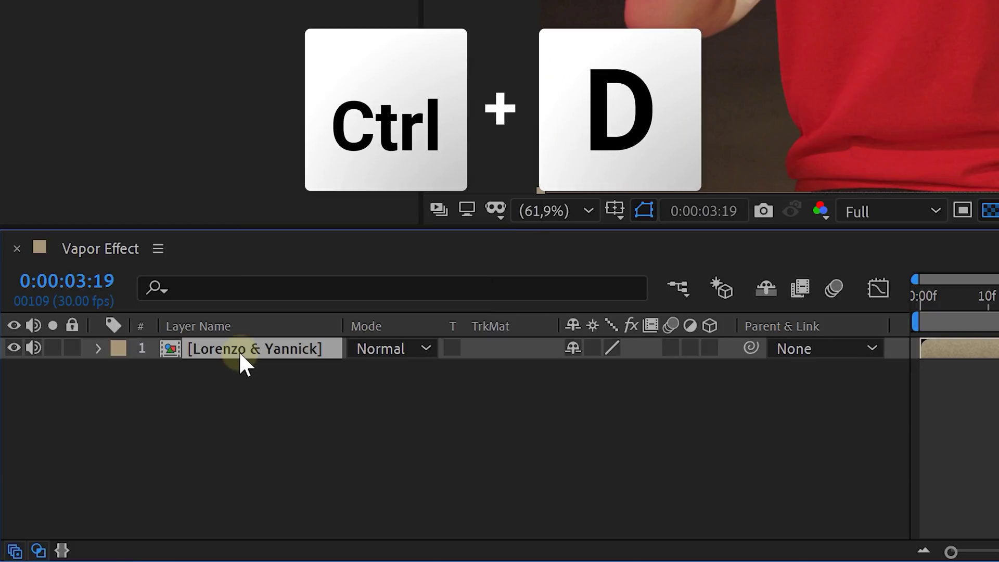
{"action": "key", "text": "ctrl+d"}
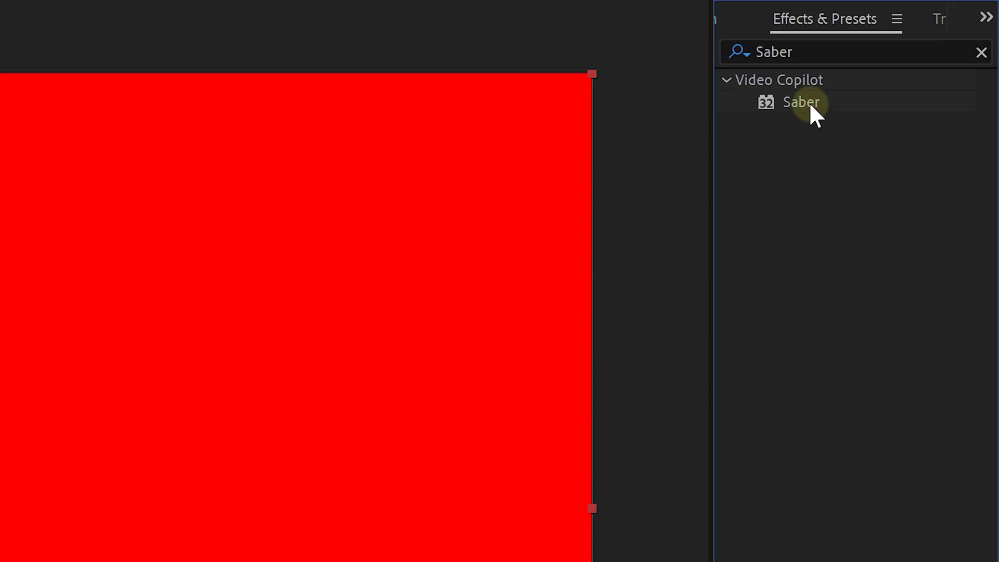
Apply Saber to the Extra Vapor solid and choose the Nebula preset
{"action": "left_click_drag", "start_coordinate": [801, 102], "coordinate": [136, 424]}
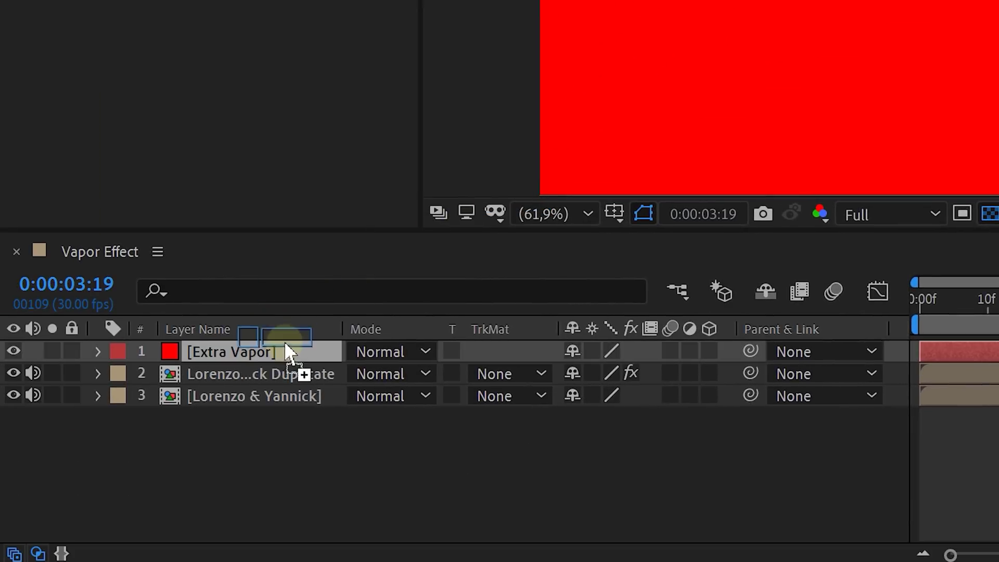
{"action": "left_click_drag", "start_coordinate": [284, 341], "coordinate": [279, 347]}
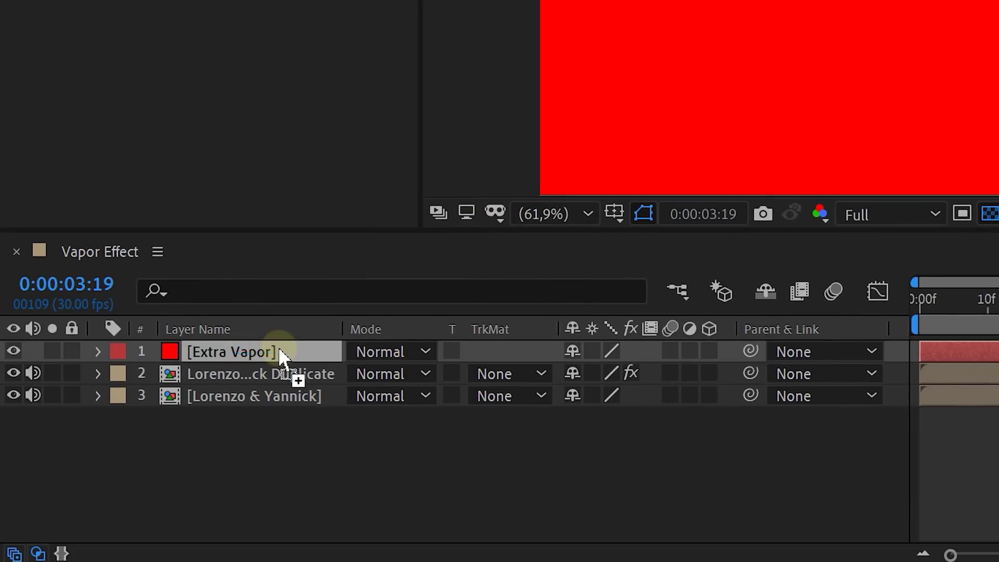
{"action": "left_click_drag", "start_coordinate": [279, 347], "coordinate": [279, 348]}
{"action": "left_click", "coordinate": [188, 41]}
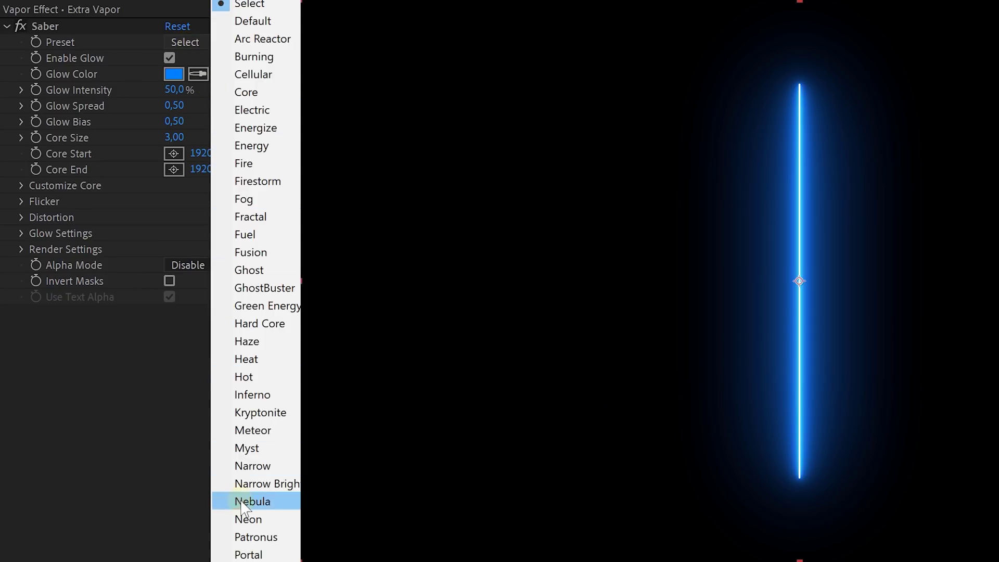
{"action": "left_click", "coordinate": [241, 502]}
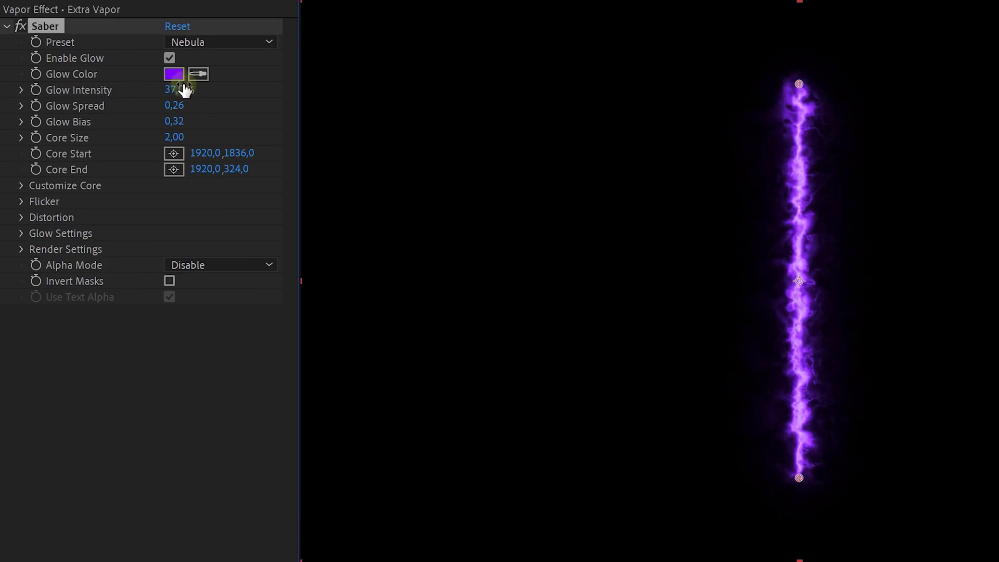
Draw a mask path on the Extra Vapor layer
{"action": "key", "text": "g"}
{"action": "left_click", "coordinate": [676, 271]}
{"action": "left_click", "coordinate": [685, 286]}
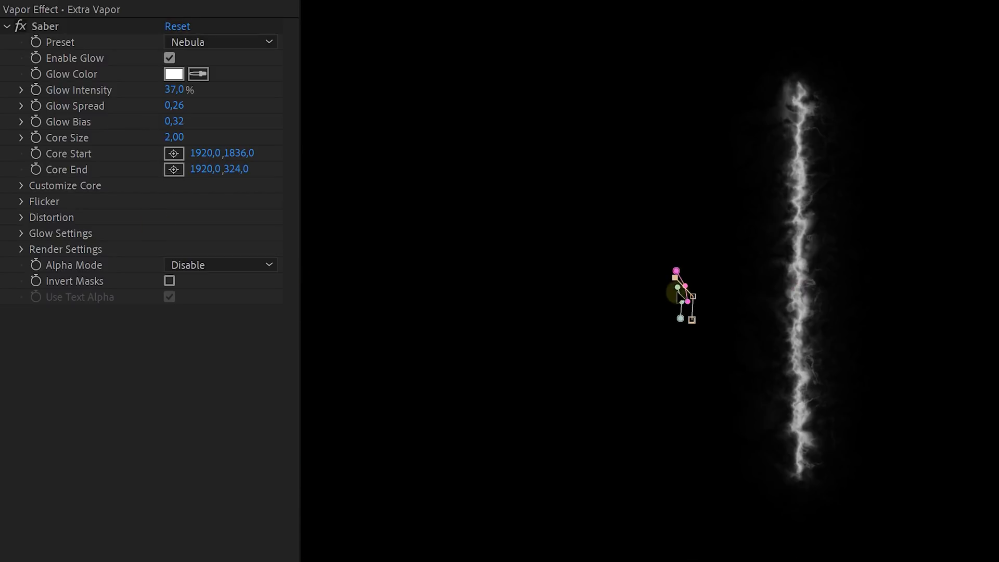
Set Saber's core type to Layer Masks and make Extra Vapor the duplicate's Luma matte
{"action": "left_click", "coordinate": [26, 185]}
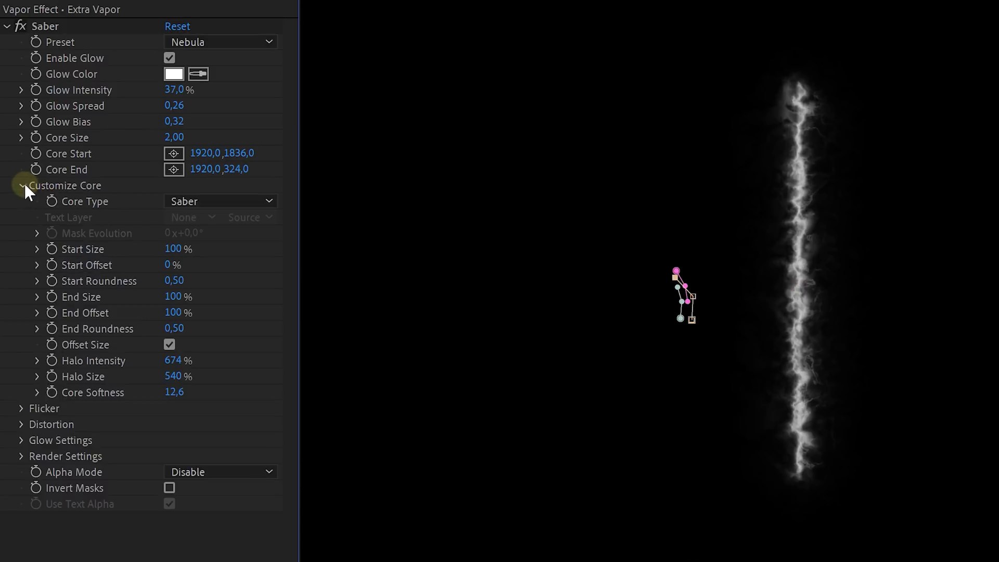
{"action": "left_click", "coordinate": [192, 201]}
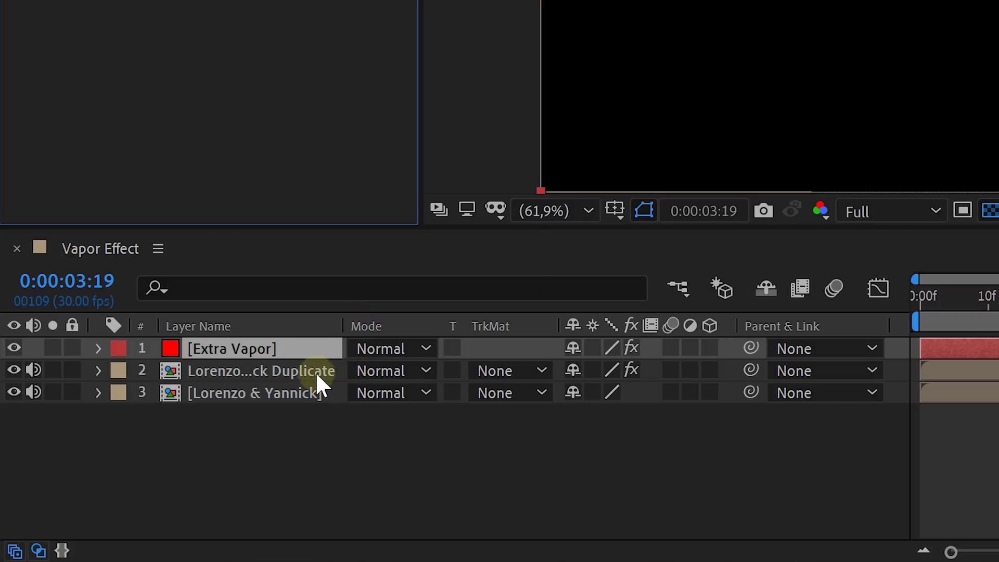
{"action": "left_click", "coordinate": [316, 371]}
{"action": "left_click", "coordinate": [520, 371]}
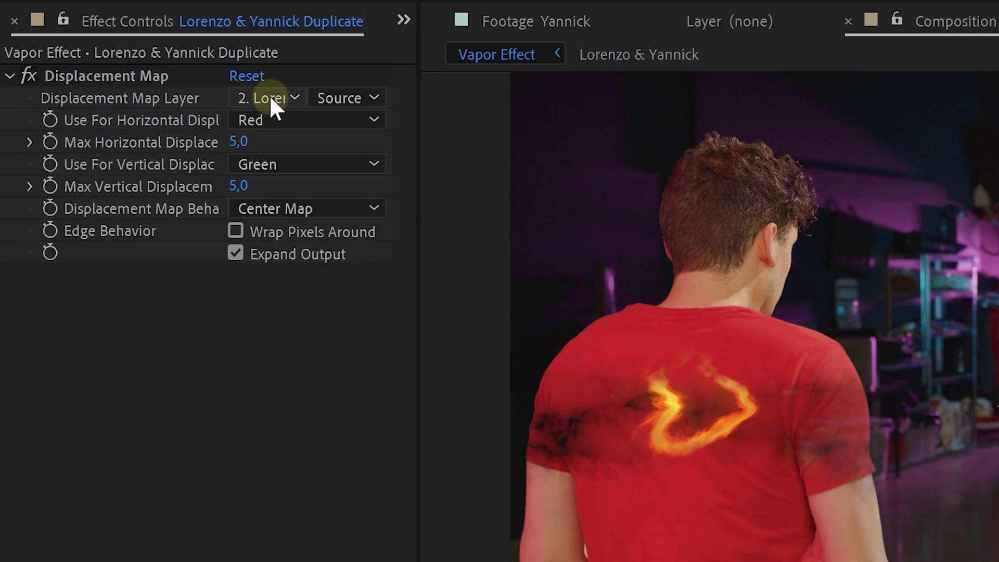
Map displacement from Extra Vapor's effects and masks, Luminance on both channels
{"action": "left_click", "coordinate": [270, 97]}
{"action": "left_click", "coordinate": [284, 152]}
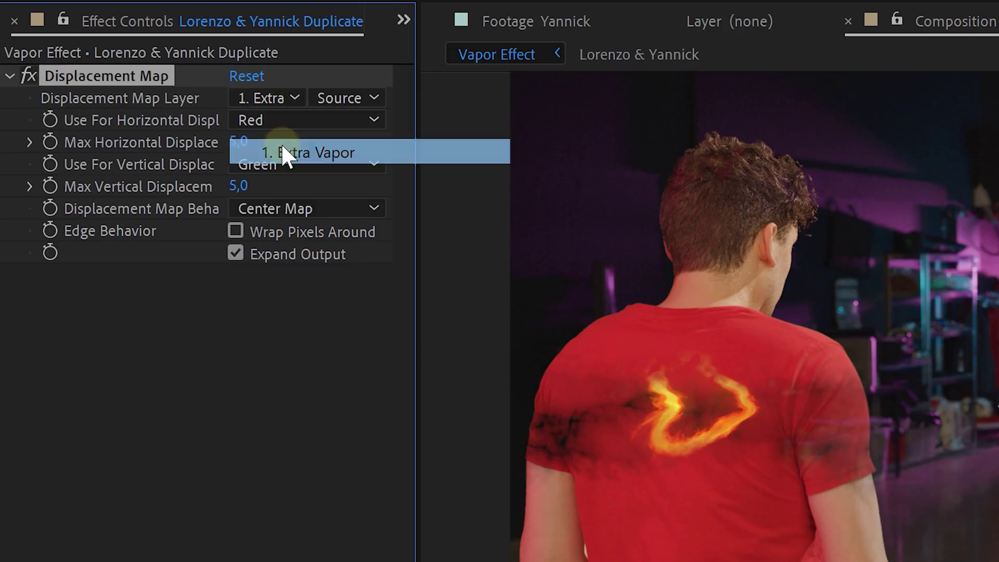
{"action": "left_click", "coordinate": [343, 97]}
{"action": "left_click", "coordinate": [386, 170]}
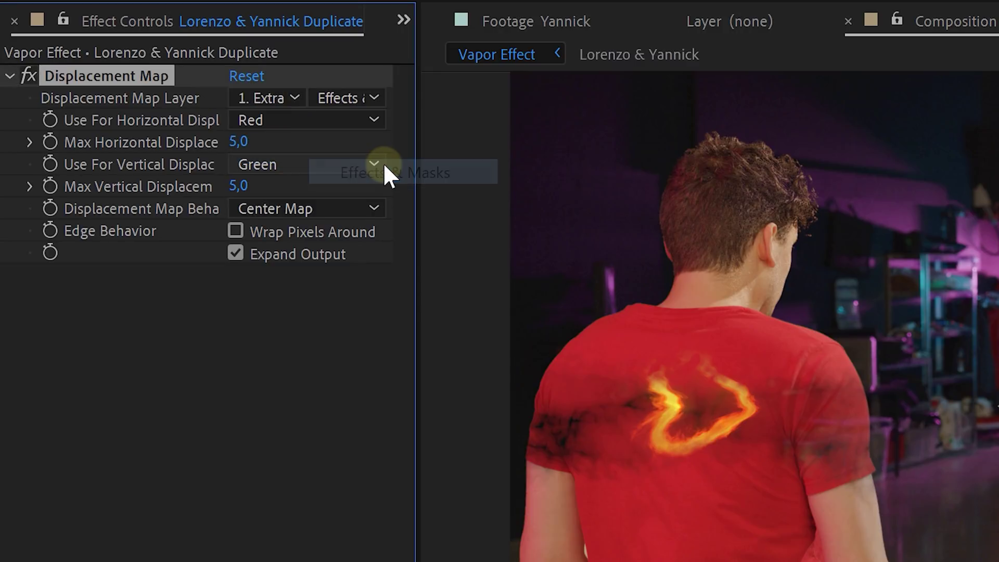
{"action": "left_click", "coordinate": [375, 123]}
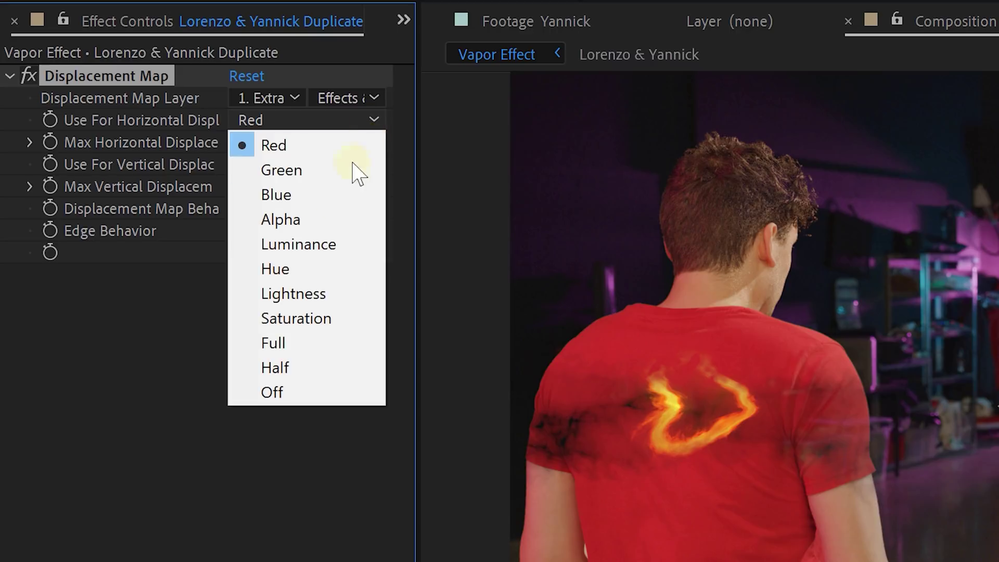
{"action": "left_click", "coordinate": [315, 243]}
{"action": "left_click", "coordinate": [347, 166]}
{"action": "left_click", "coordinate": [330, 286]}
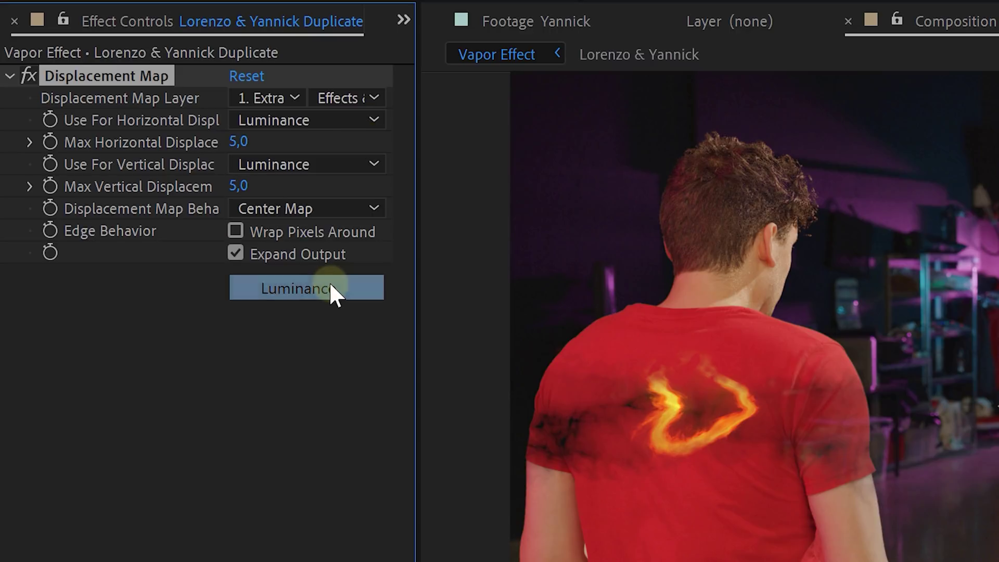
Set vertical displacement to 24 and horizontal to -15, then add CC Vector Blur at amount 2
{"action": "left_click_drag", "start_coordinate": [238, 186], "coordinate": [266, 185]}
{"action": "mouse_move", "coordinate": [239, 142]}
{"action": "left_mouse_down"}
{"action": "mouse_move", "coordinate": [30, 162]}
{"action": "mouse_move", "coordinate": [255, 143]}
{"action": "left_mouse_up"}
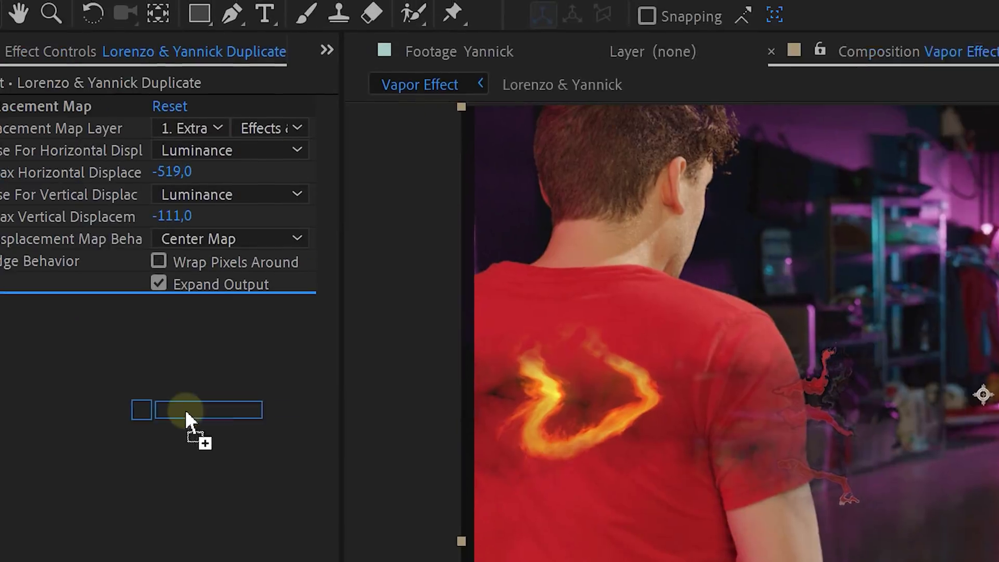
{"action": "left_click_drag", "start_coordinate": [185, 409], "coordinate": [236, 416]}
{"action": "left_click_drag", "start_coordinate": [236, 350], "coordinate": [242, 349]}
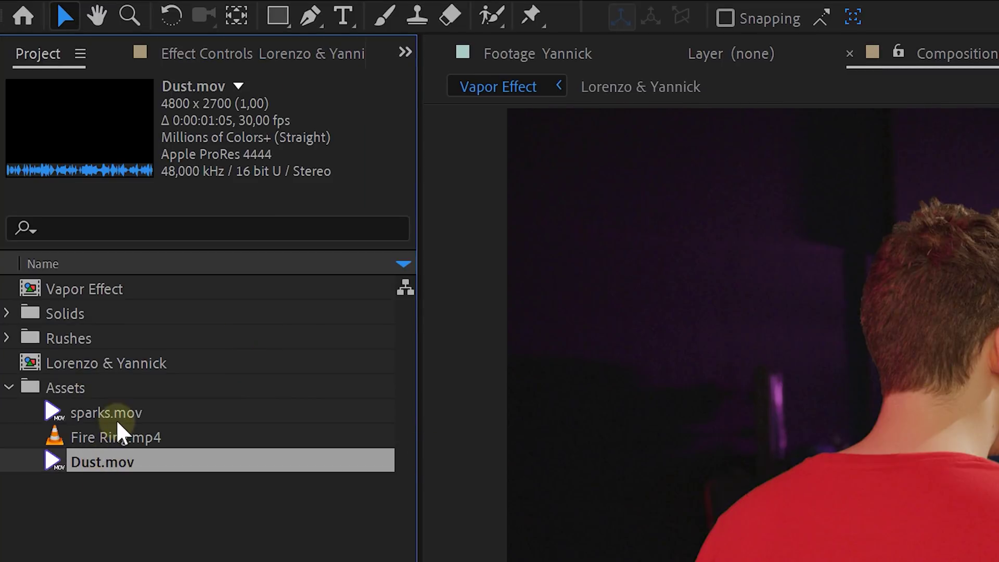
Drag sparks.mov and Dust.mov from the Project panel into the Vapor Effect timeline
{"action": "left_click", "coordinate": [117, 413], "text": "ctrl"}
{"action": "left_click_drag", "start_coordinate": [114, 415], "coordinate": [239, 561]}
{"action": "left_click_drag", "start_coordinate": [236, 506], "coordinate": [288, 561]}
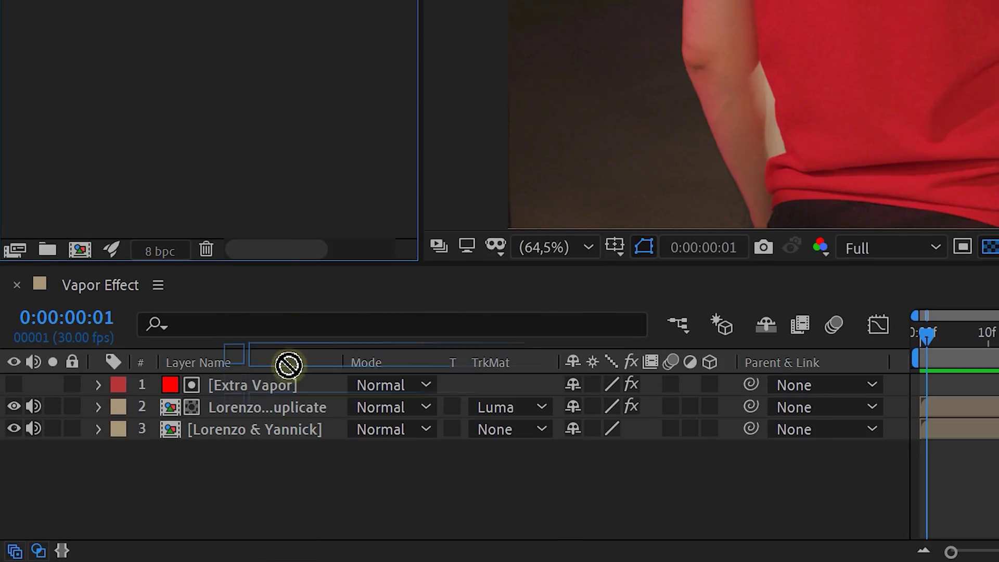